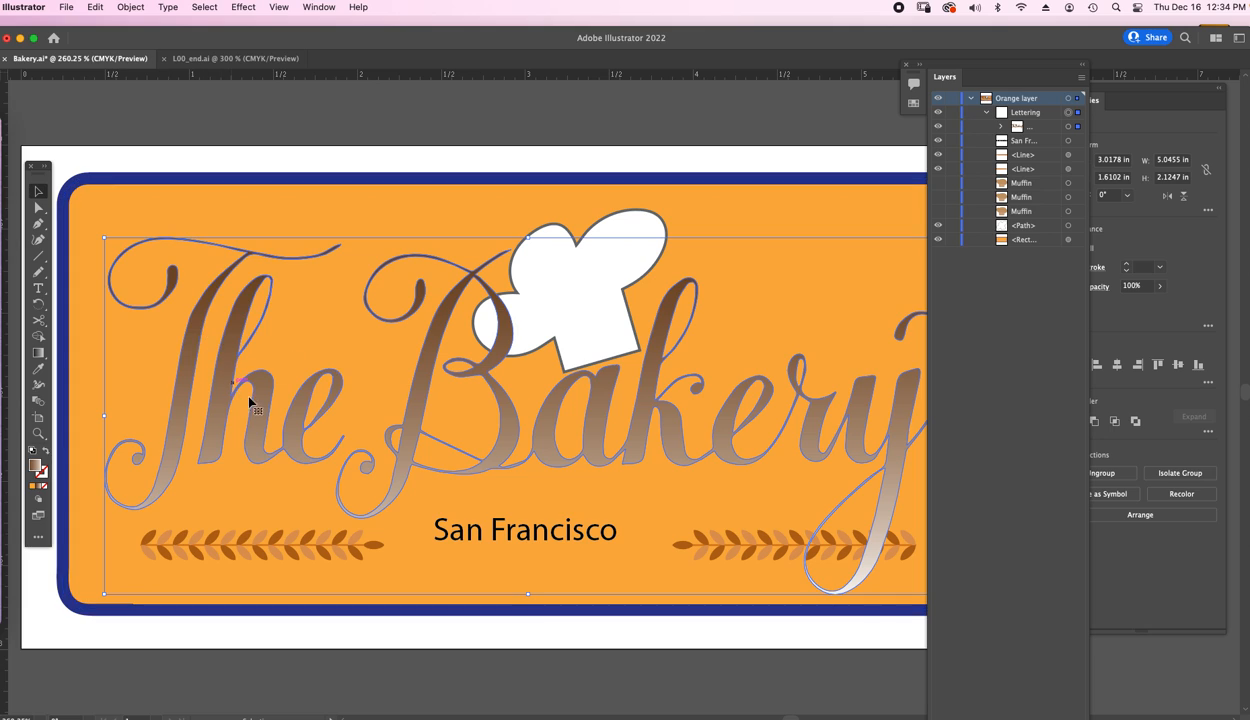
Apply the Stylize Drop Shadow effect to the selected lettering group.
left_click(243, 7)
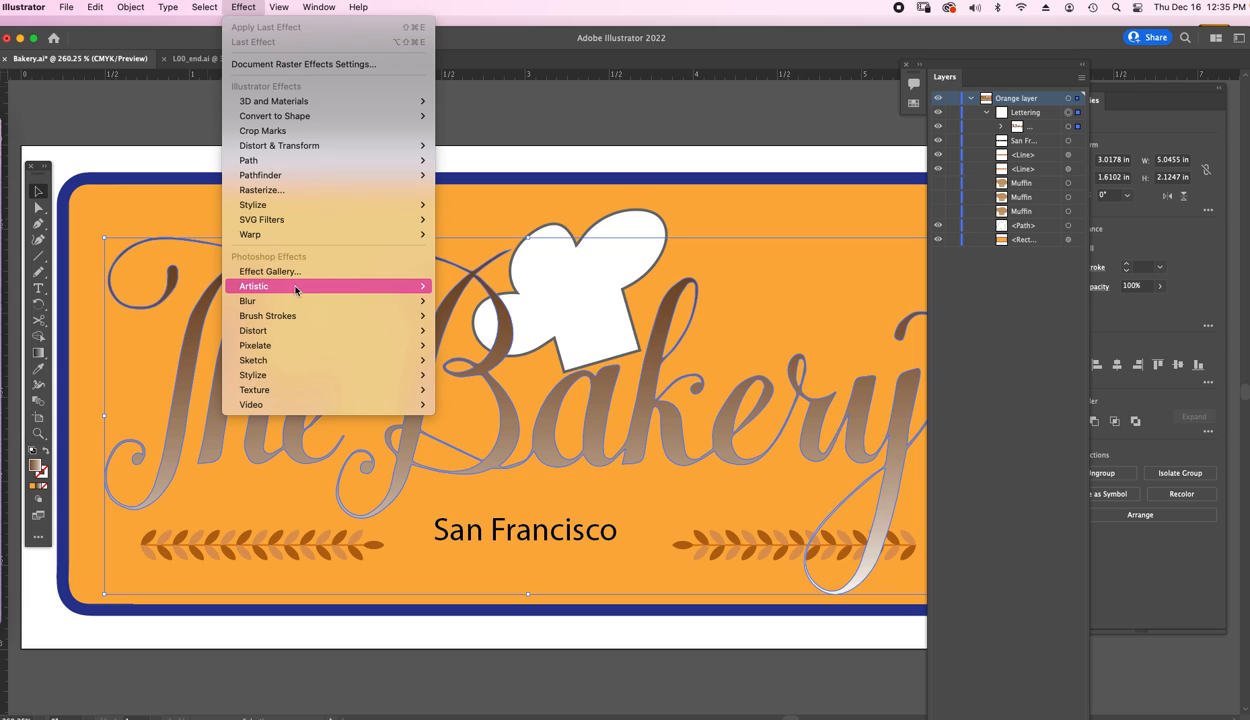
mouse_move(299, 290)
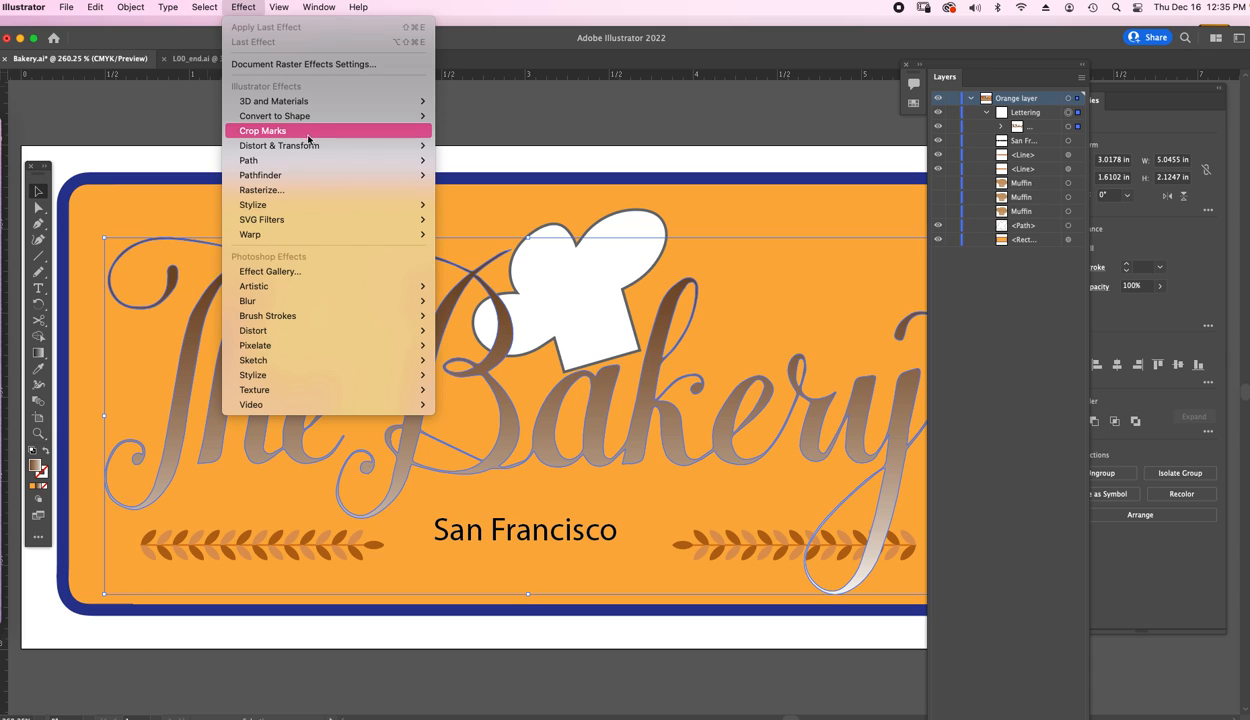
mouse_move(282, 200)
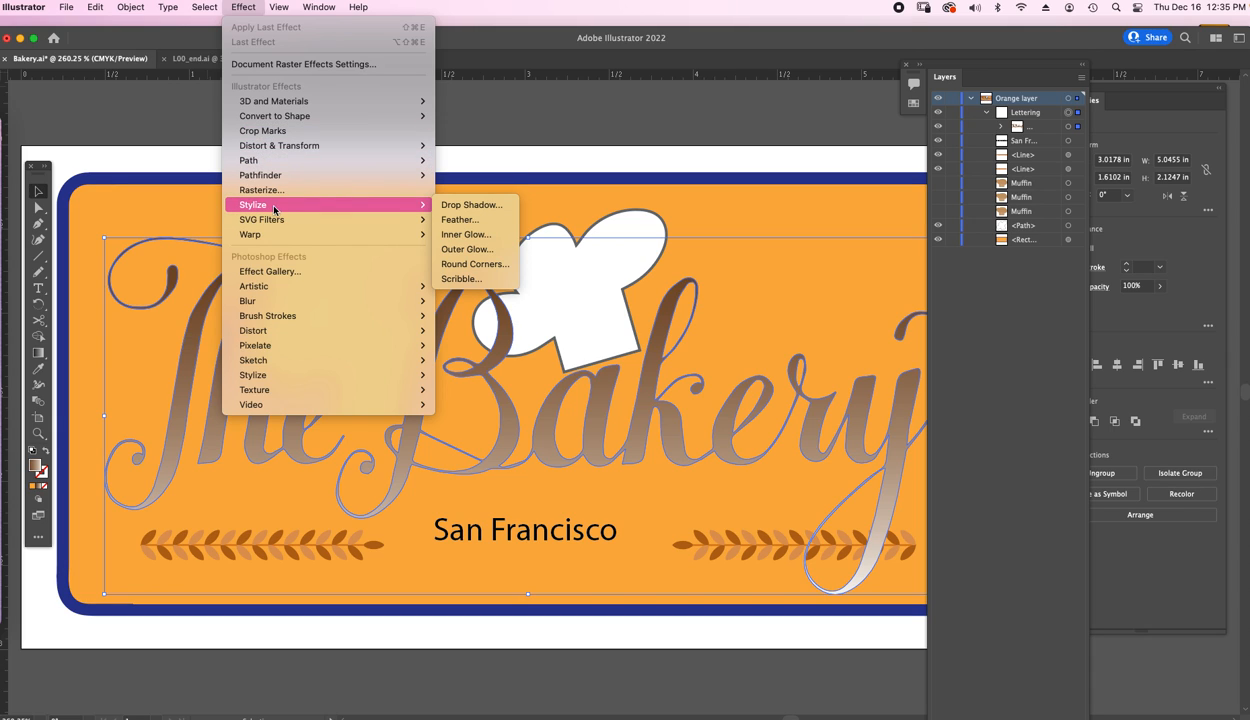
left_click(478, 206)
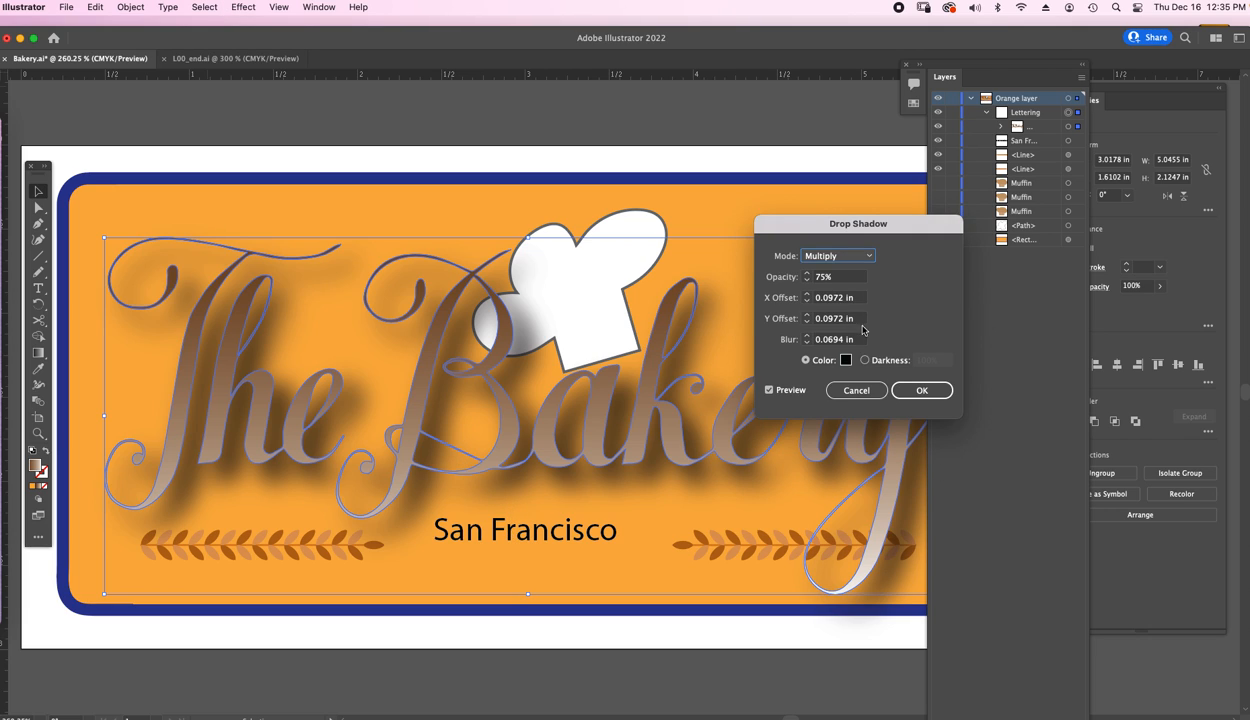
Keep the shadow mode at Multiply and set the shadow opacity to 10%.
mouse_move(865, 218)
left_mouse_down()
mouse_move(887, 229)
mouse_move(853, 238)
left_mouse_up()
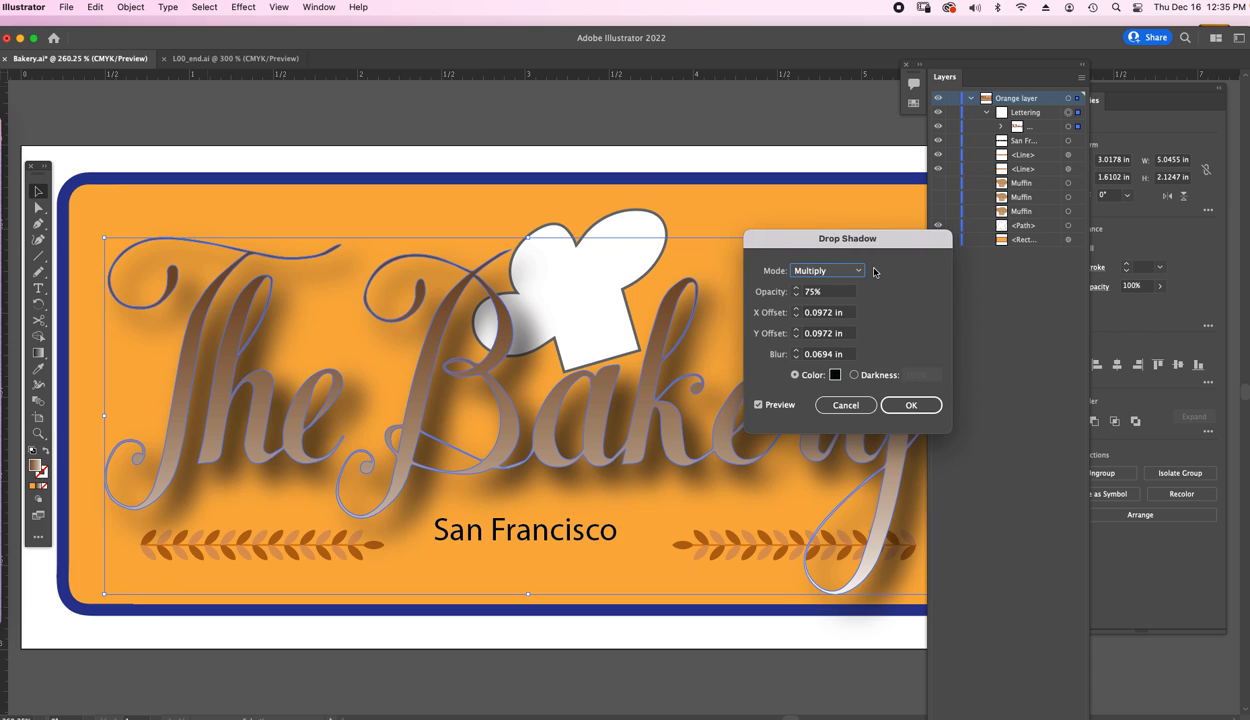
left_click(845, 270)
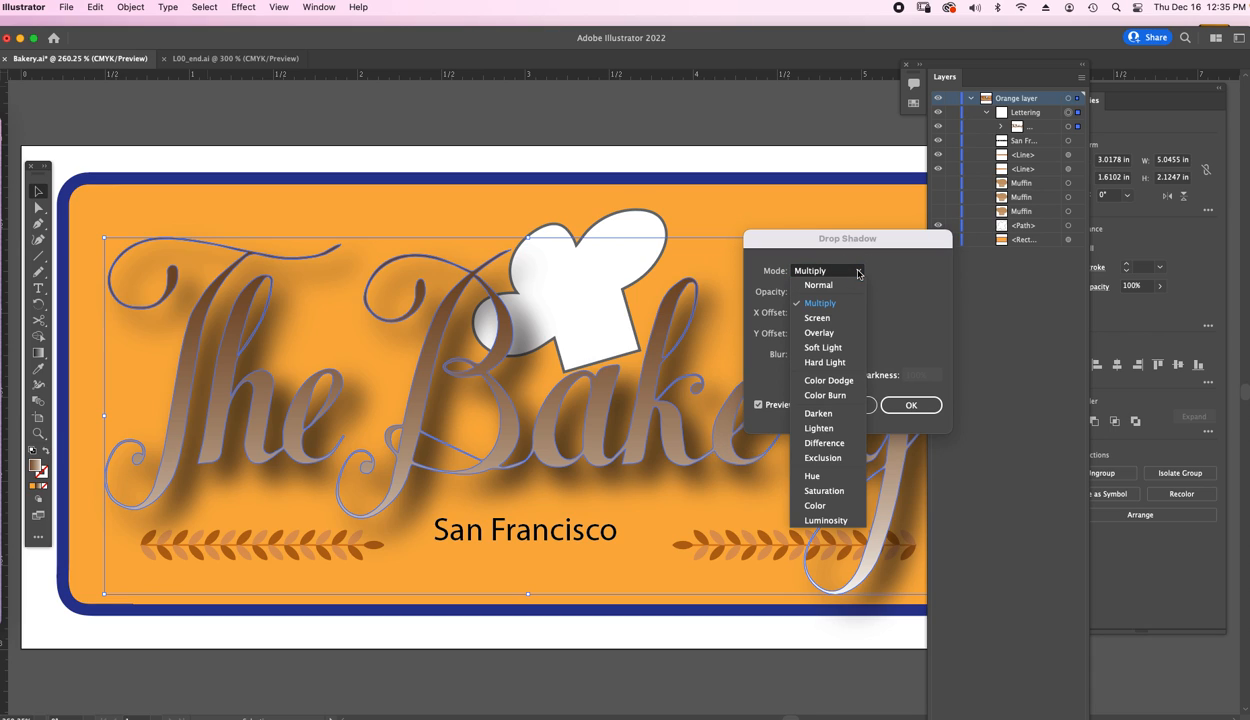
left_click(830, 308)
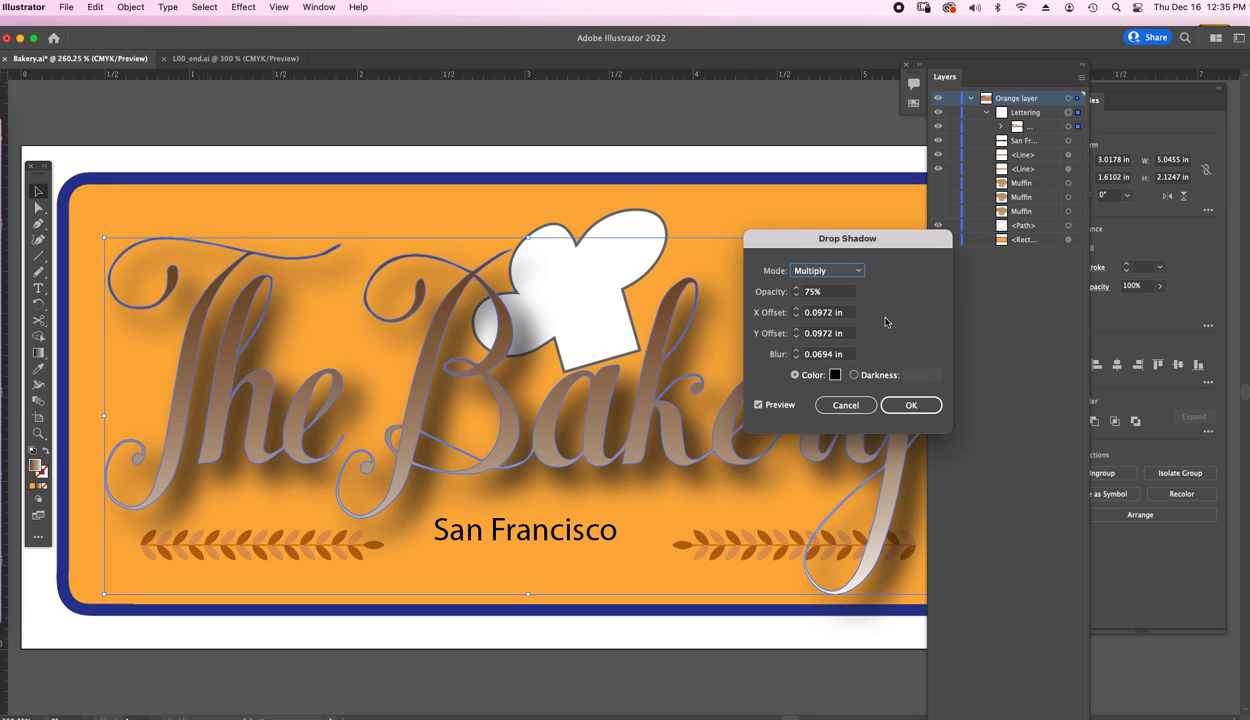
left_click(805, 291)
key("Down")
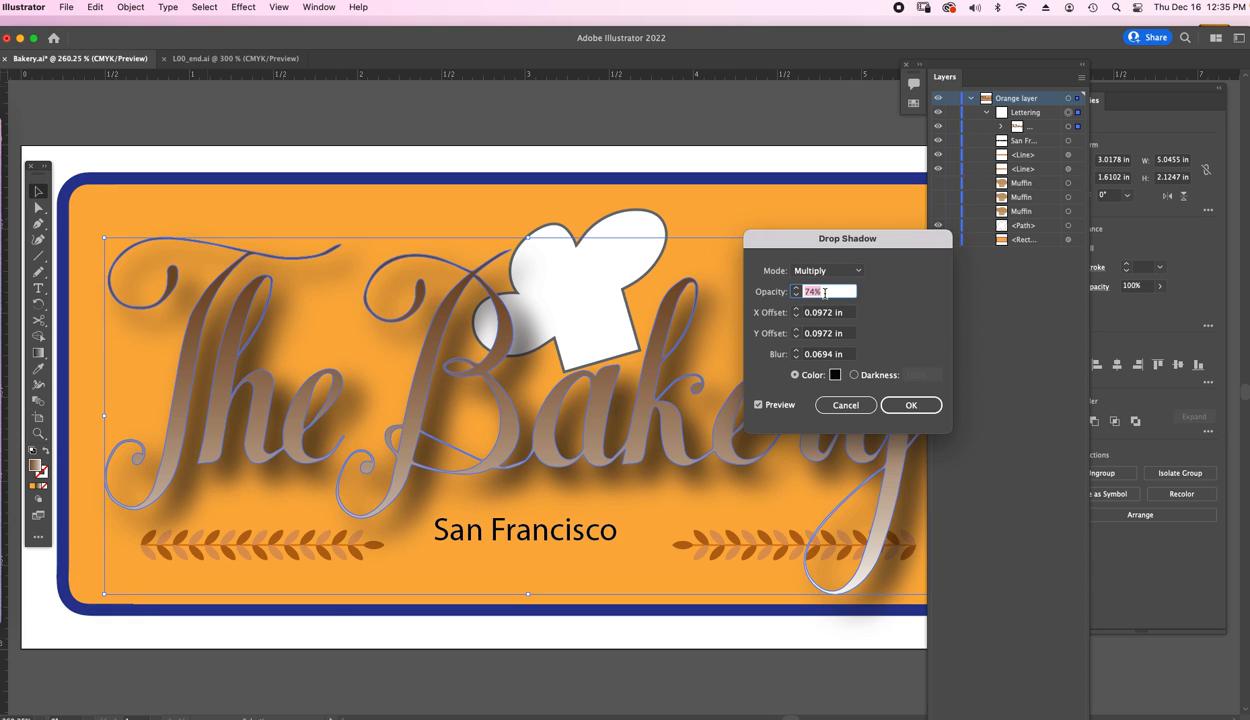
type("10")
key("Tab")
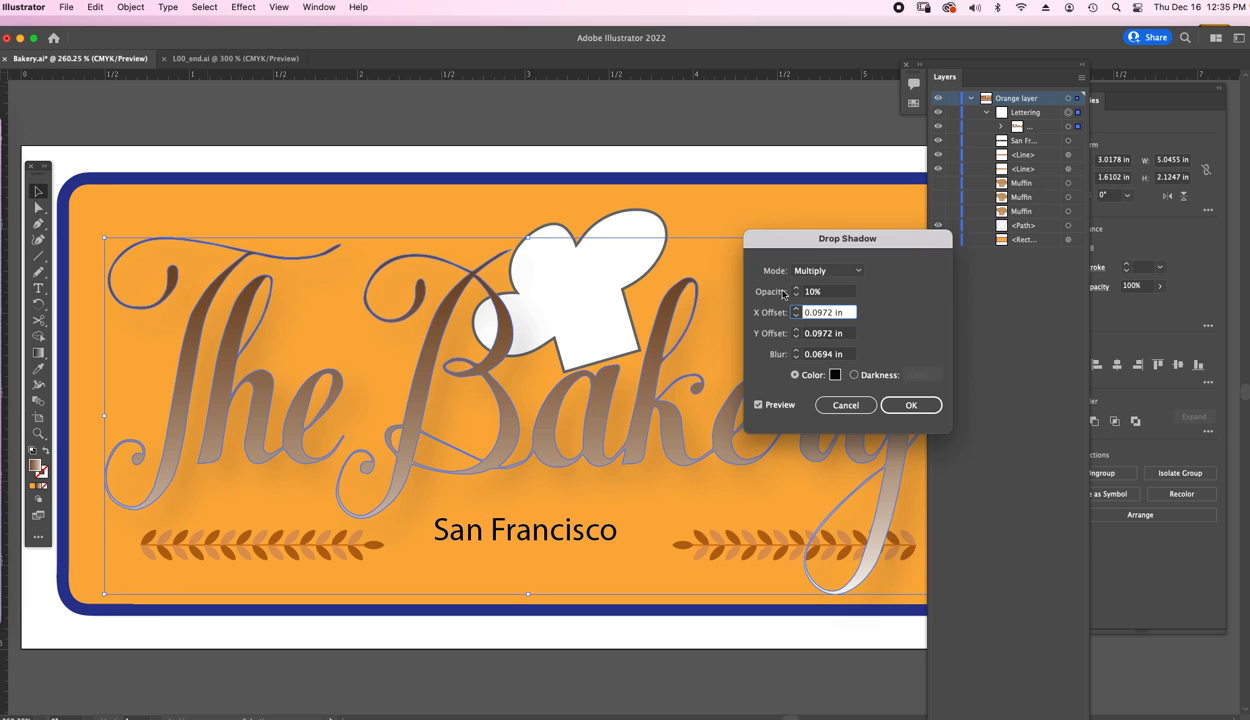
key("shift+Tab")
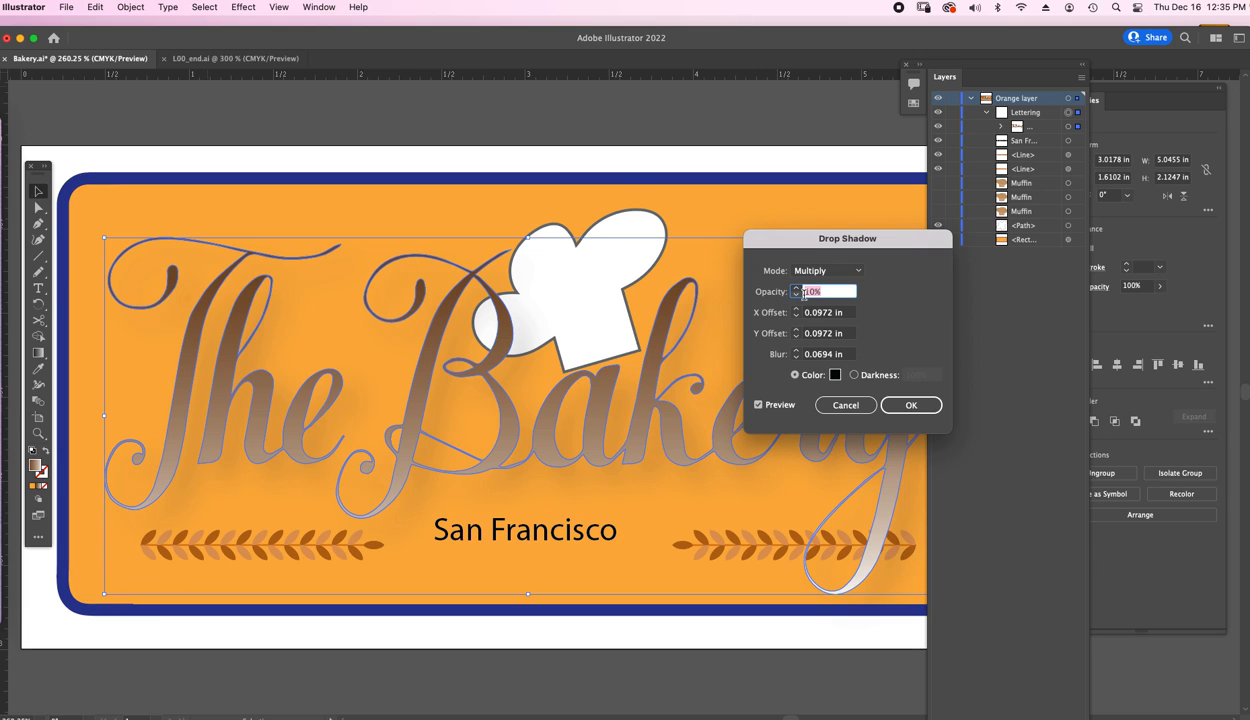
left_click(797, 295)
left_click(797, 295)
left_click(797, 295)
left_click(797, 288)
left_click(797, 288)
left_click(797, 288)
left_click(815, 312)
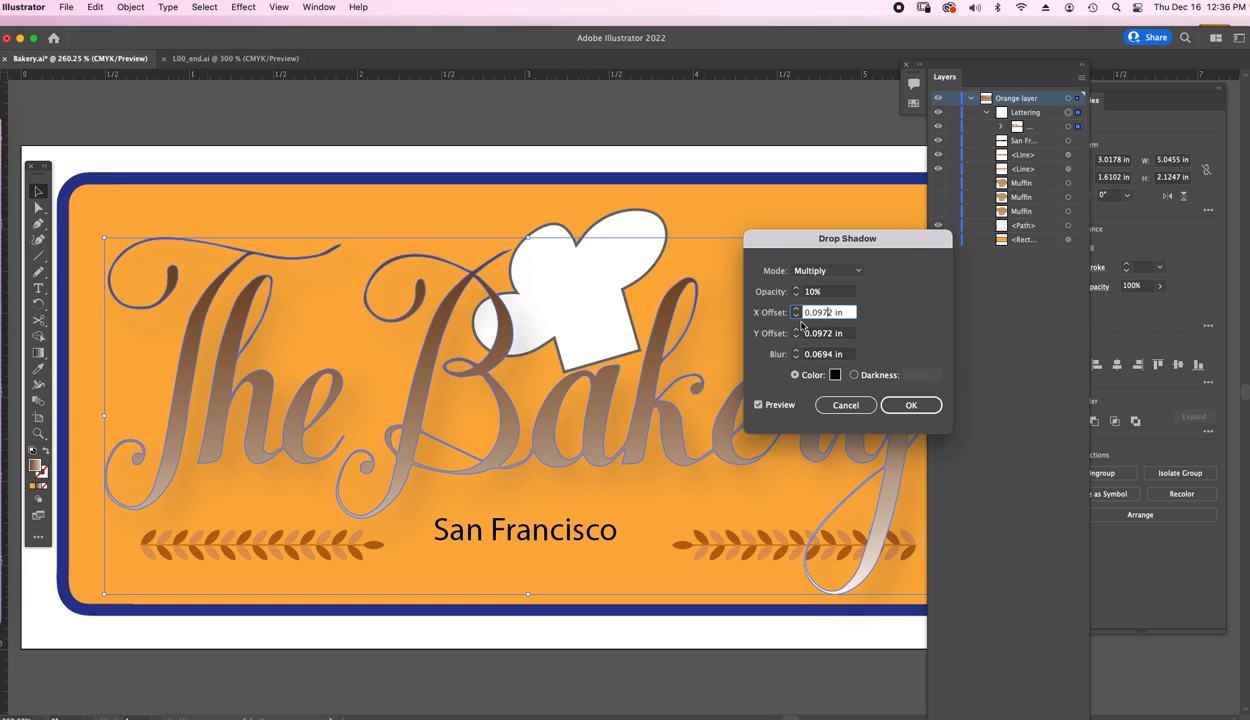
Step the shadow's X offset down to 0 in.
left_click(797, 317)
left_click(797, 309)
left_click(797, 309)
left_click(797, 309)
left_click(797, 309)
left_click(797, 309)
left_click(797, 309)
left_click(797, 317)
left_click(797, 317)
left_click(797, 317)
left_click(797, 317)
left_click(797, 317)
left_click(797, 317)
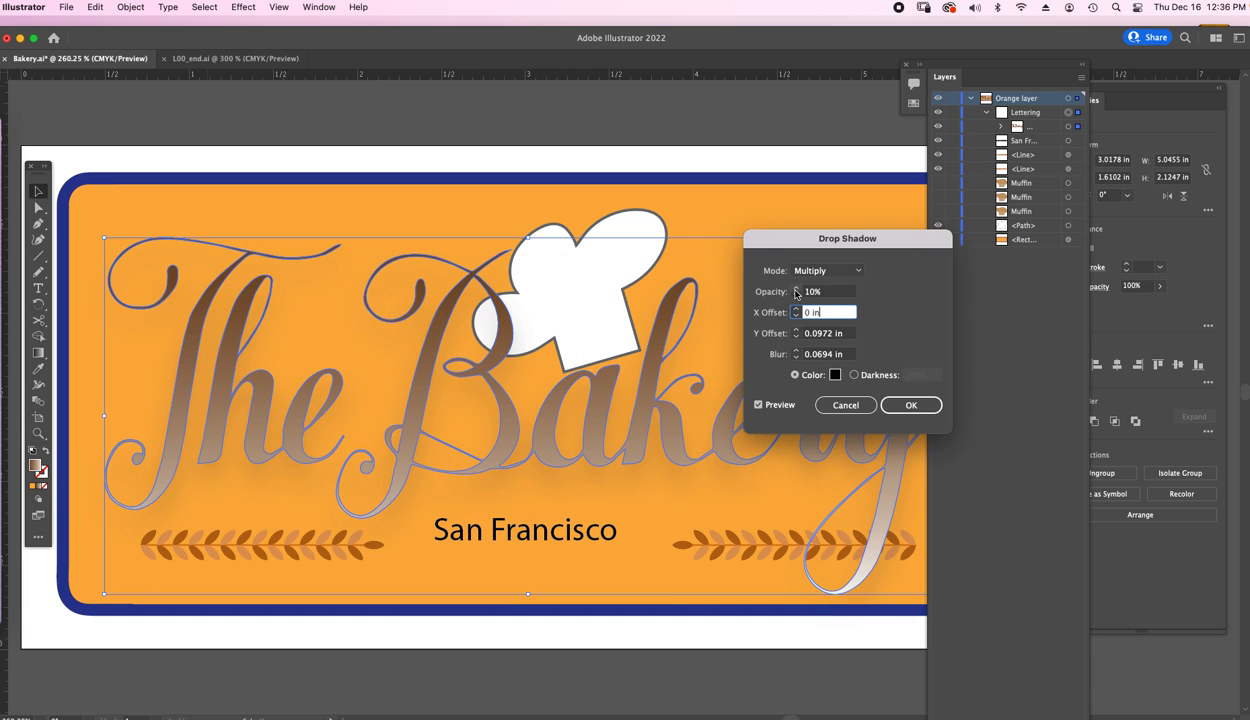
Raise the shadow opacity to 90% and set the X offset to -0.25 in.
left_click(819, 295)
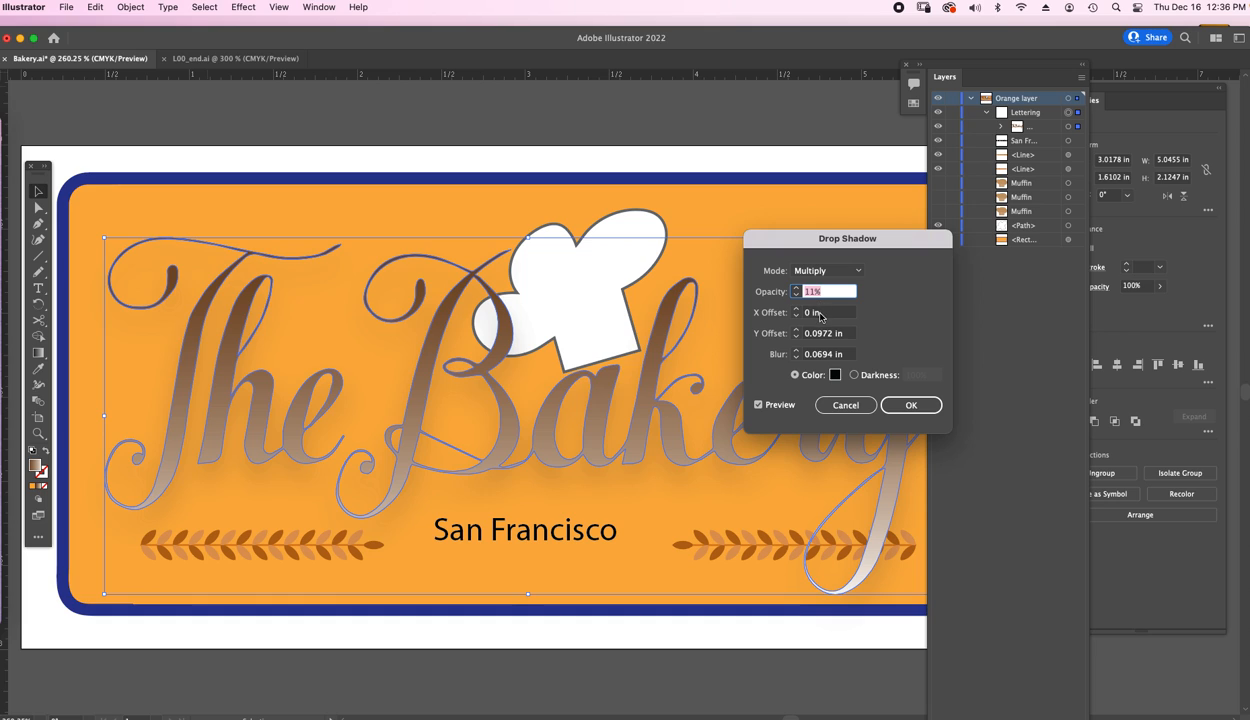
type("90")
key("Tab")
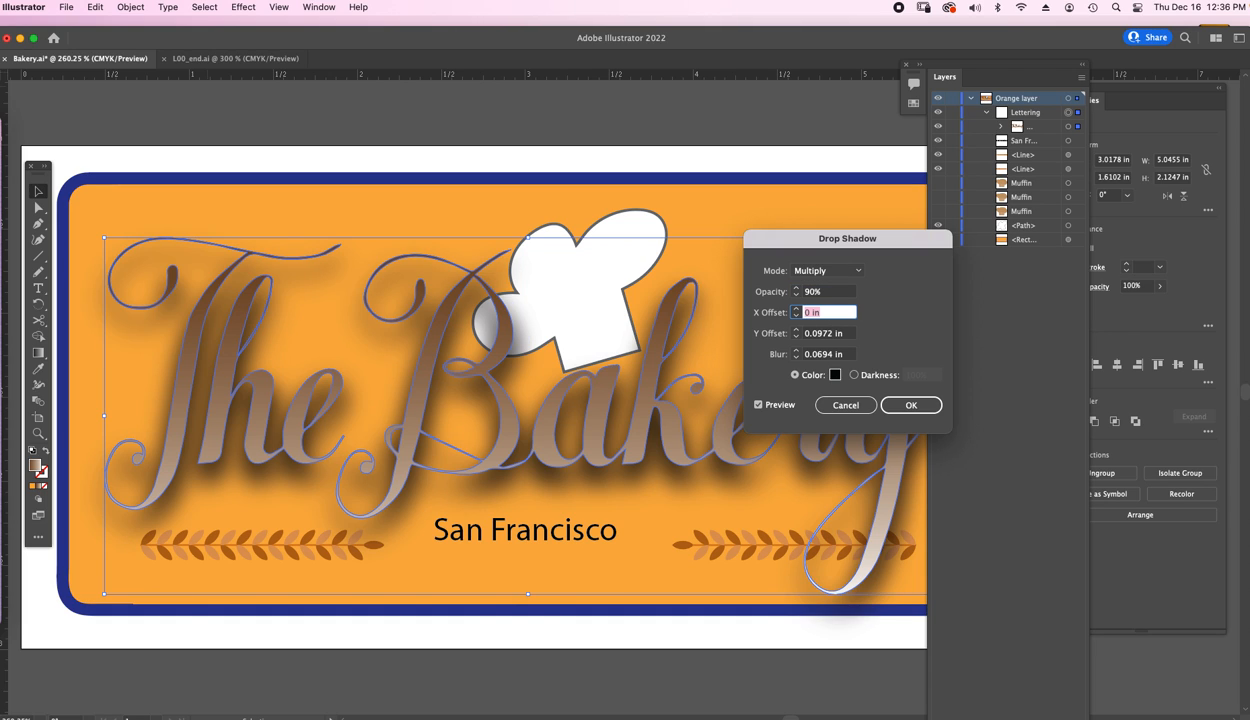
type("0.5")
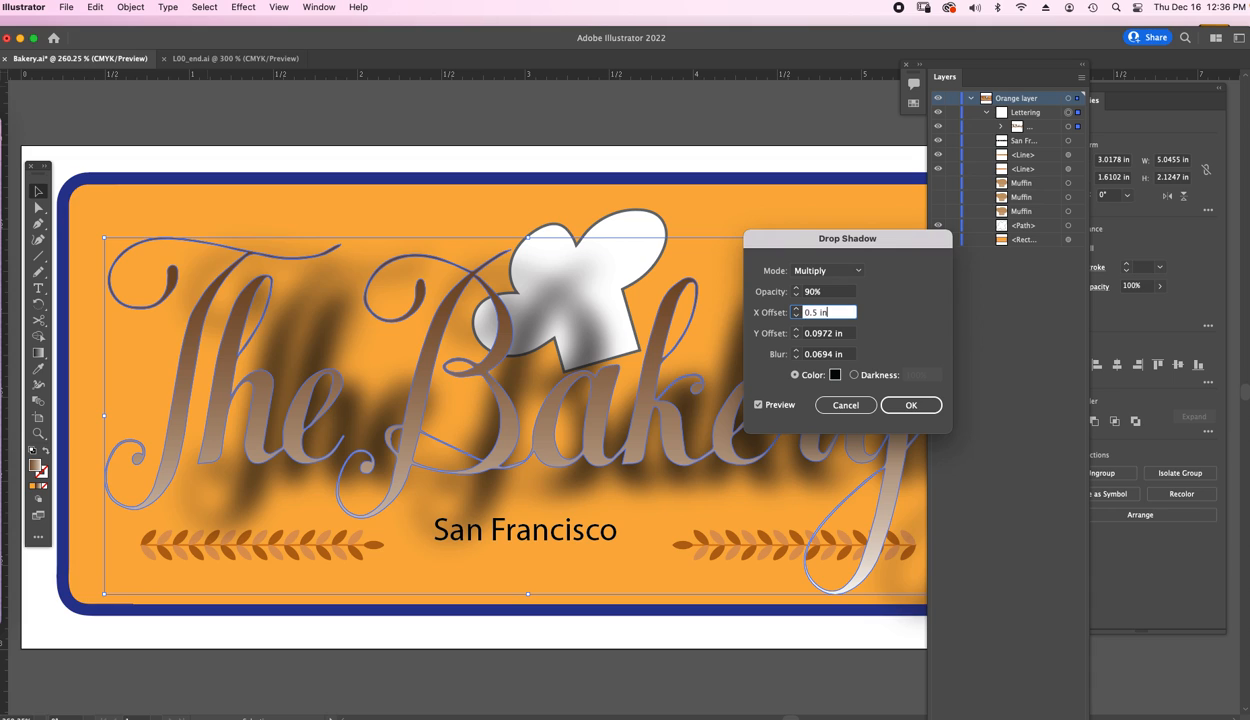
key("Down")
key("Down")
key("Down")
key("Down")
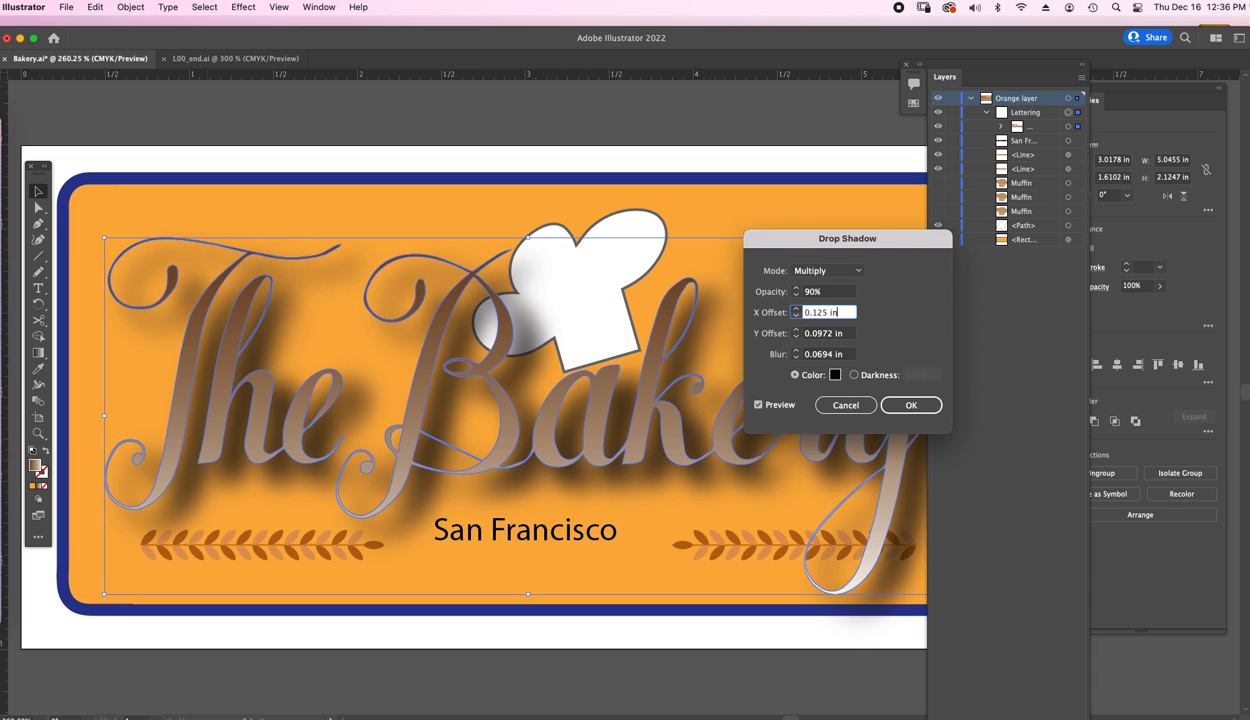
key("Down")
key("Down")
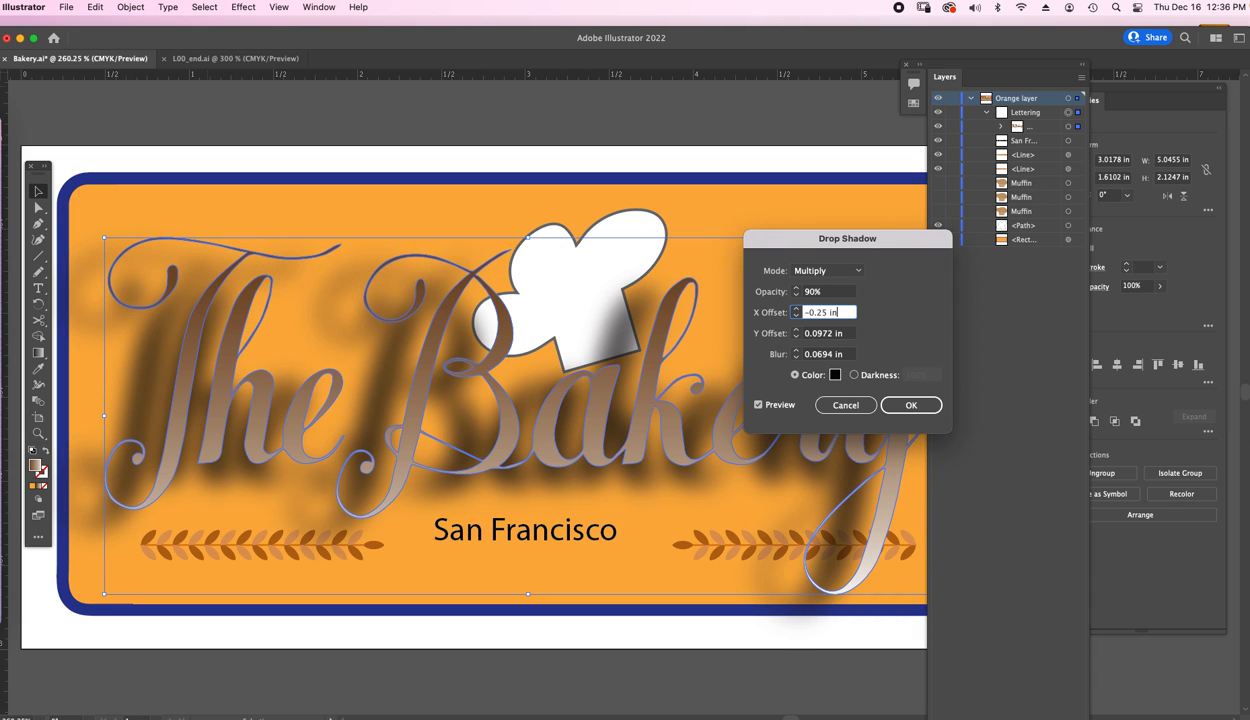
Set the shadow's Y offset to -0.125 in.
key("Tab")
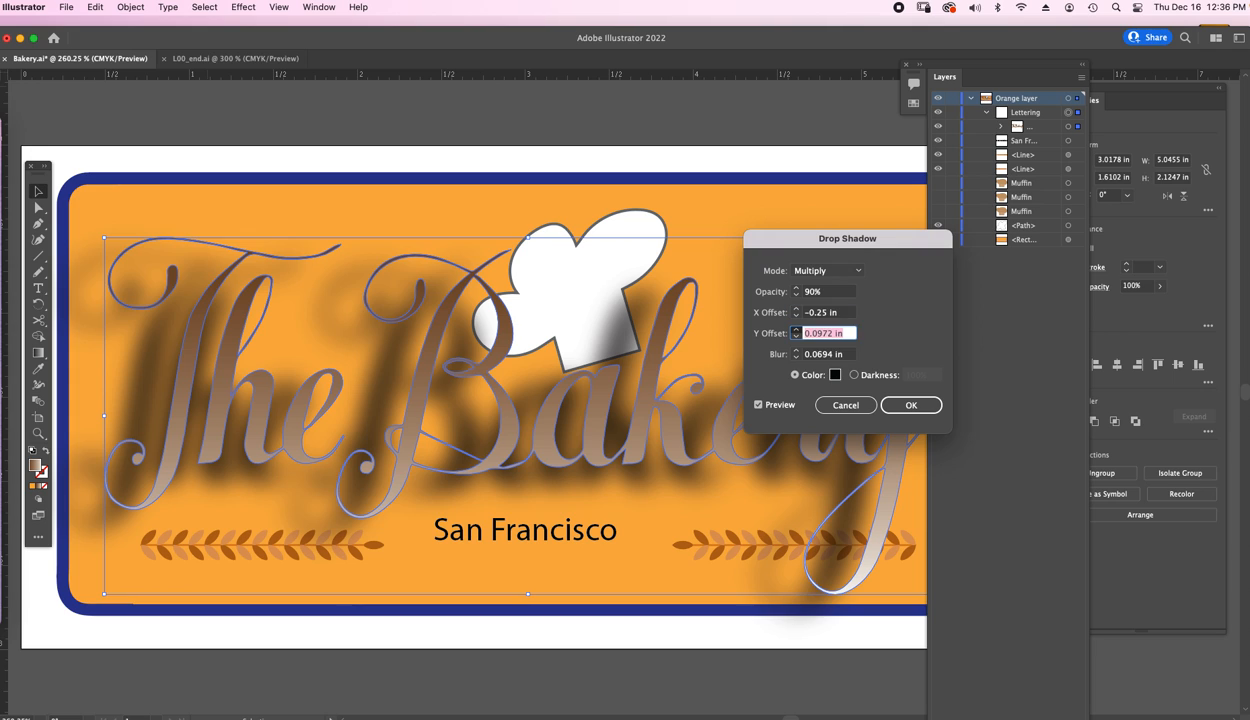
type("0.5")
key("Down")
key("Down")
key("Down")
key("Down")
key("Down")
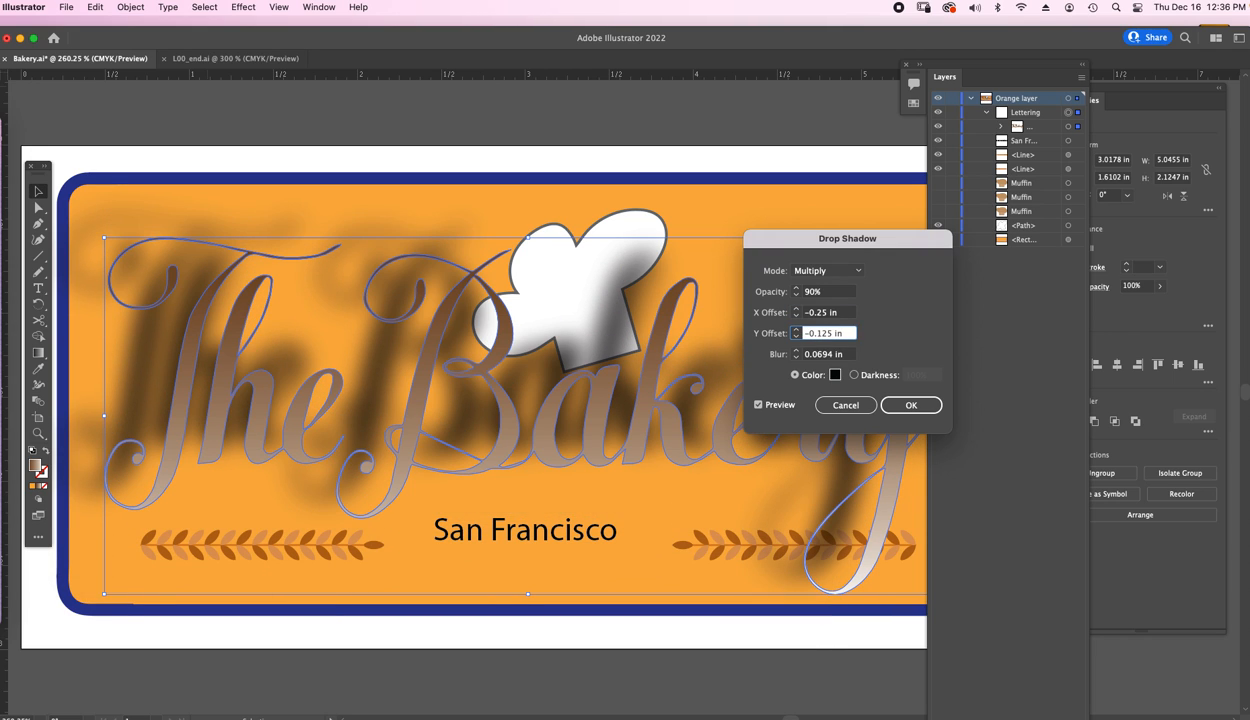
Set the drop shadow opacity back to 10%.
left_click(826, 292)
left_click_drag(826, 292, 782, 294)
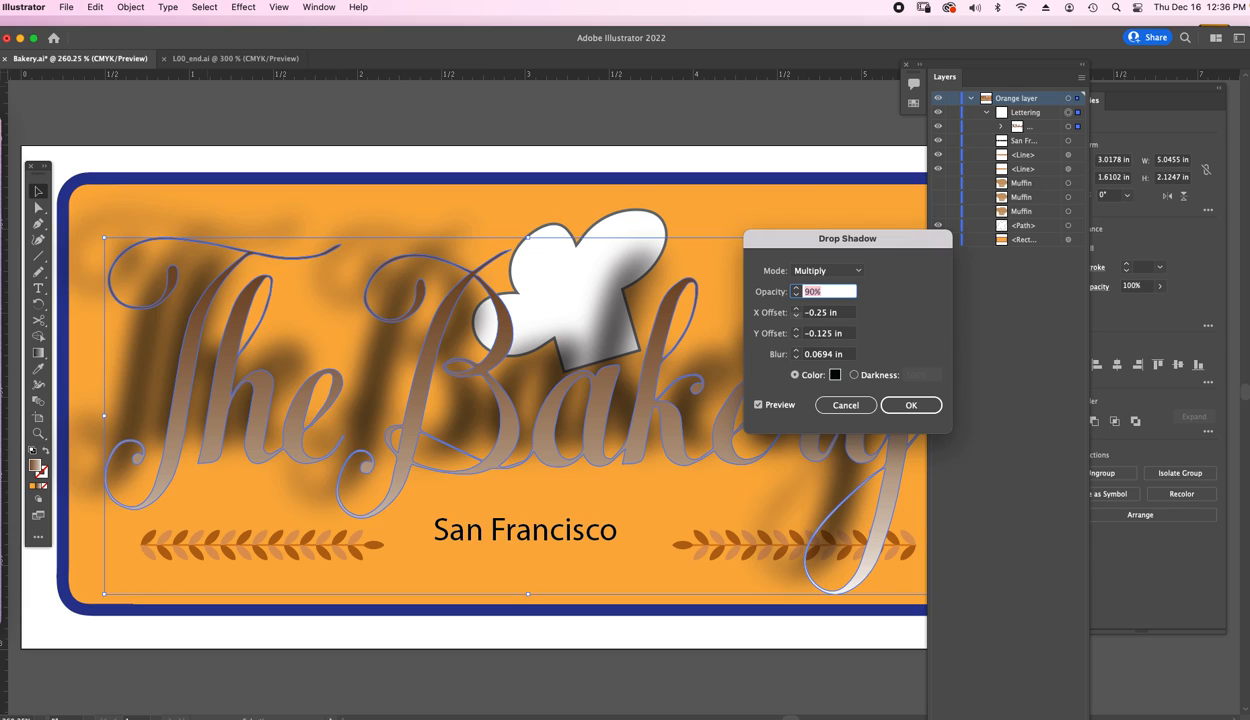
type("1")
type("0")
key("Tab")
Set both the X offset and Y offset of the shadow to 0.02 in.
left_click_drag(839, 313, 794, 312)
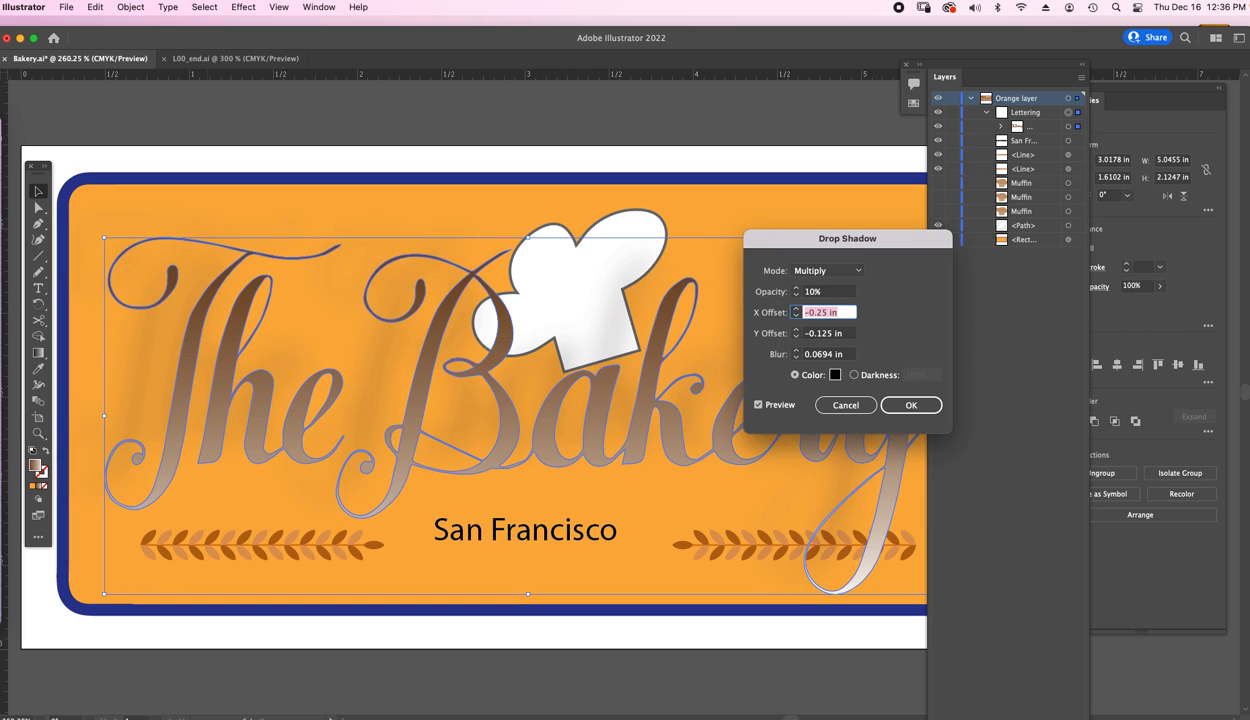
key("BackSpace")
key("Tab")
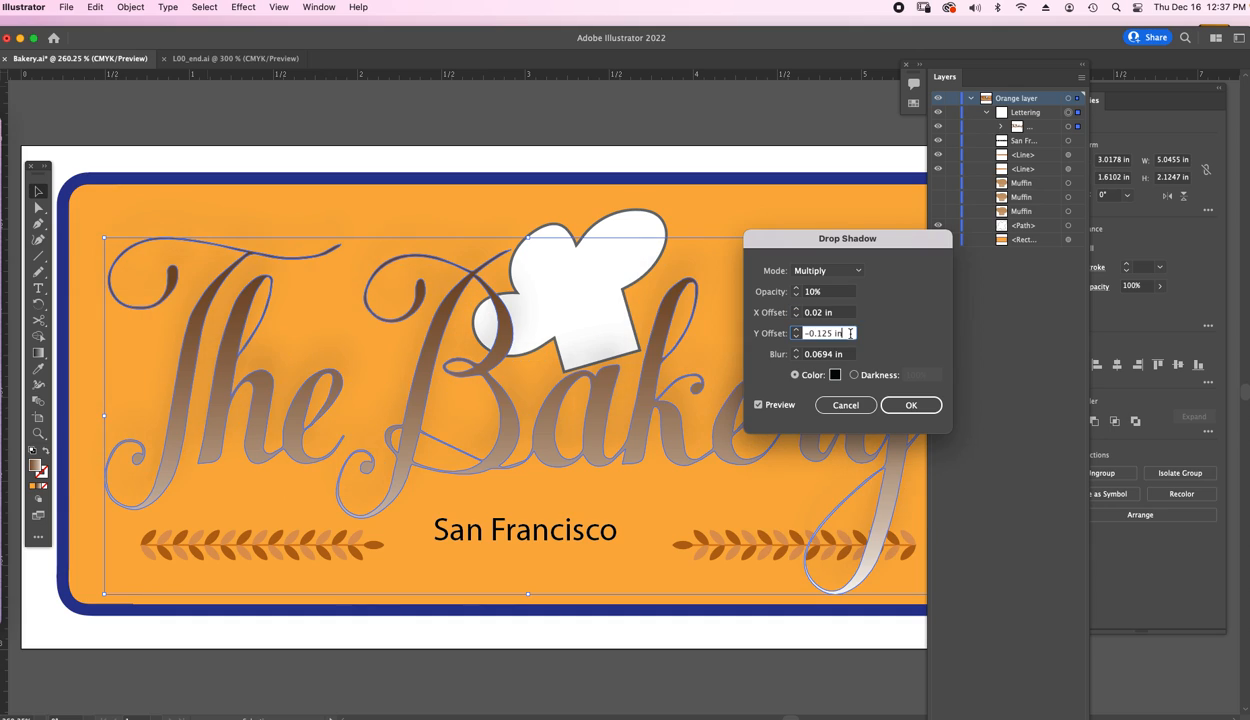
key("BackSpace")
Set the shadow blur to 0 in.
left_click(851, 354)
left_click_drag(832, 354, 792, 352)
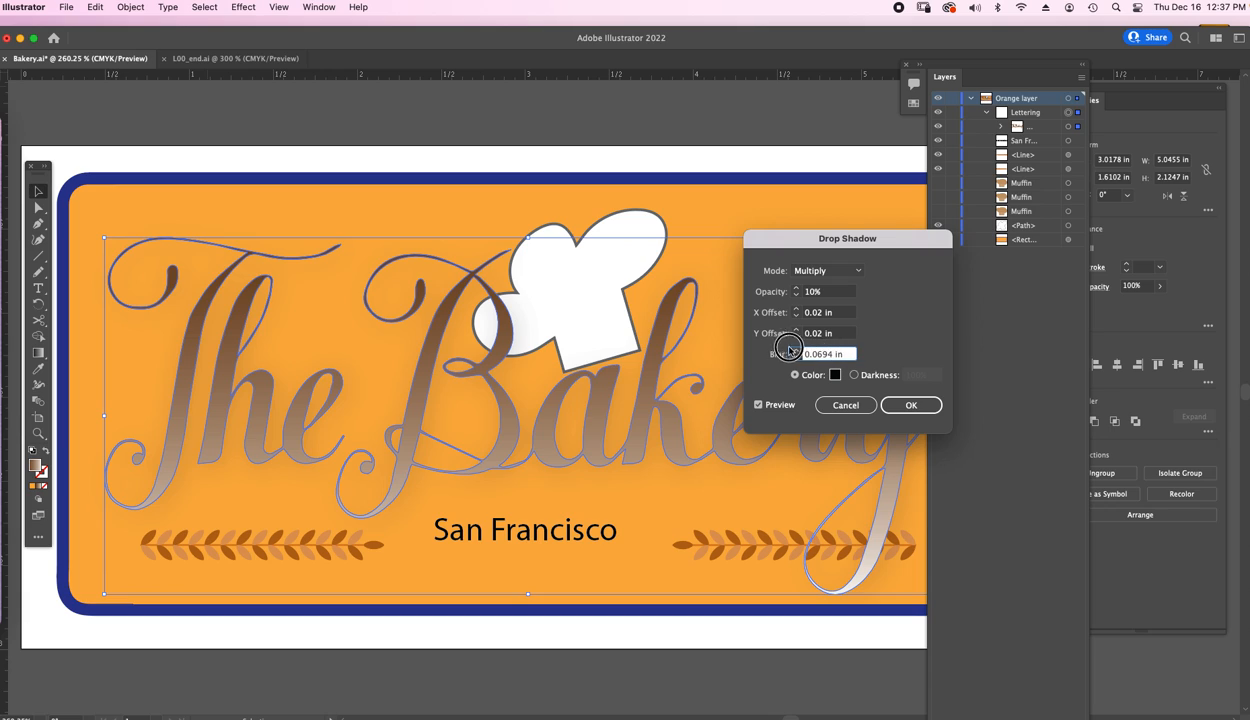
double_click(832, 354)
type("0")
left_click(825, 334)
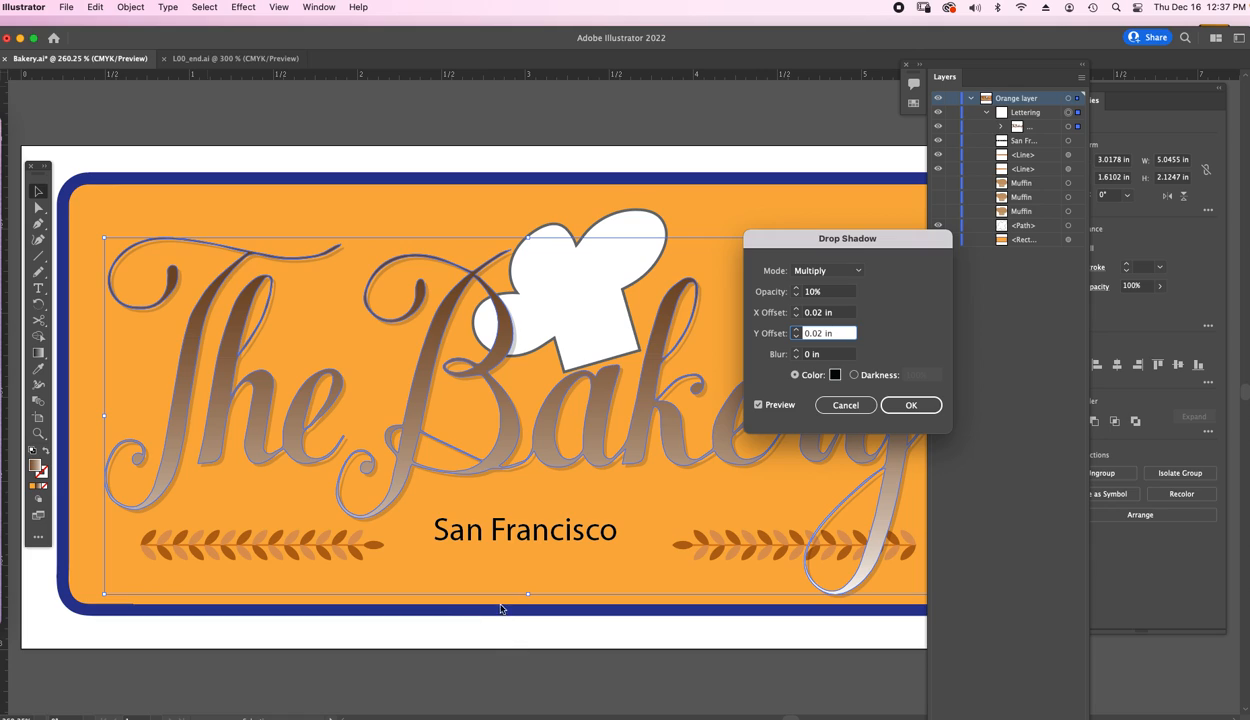
Change the shadow color to dark brown 723716 and apply the drop shadow.
left_click(836, 376)
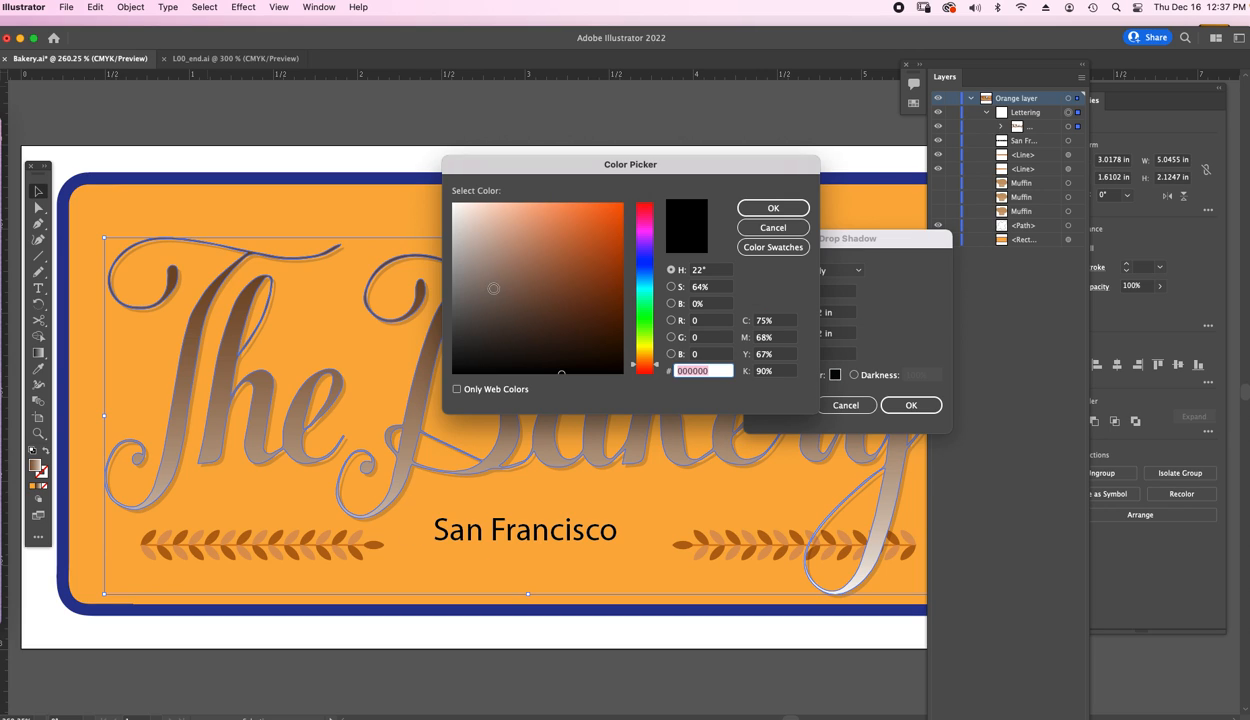
left_click(533, 217)
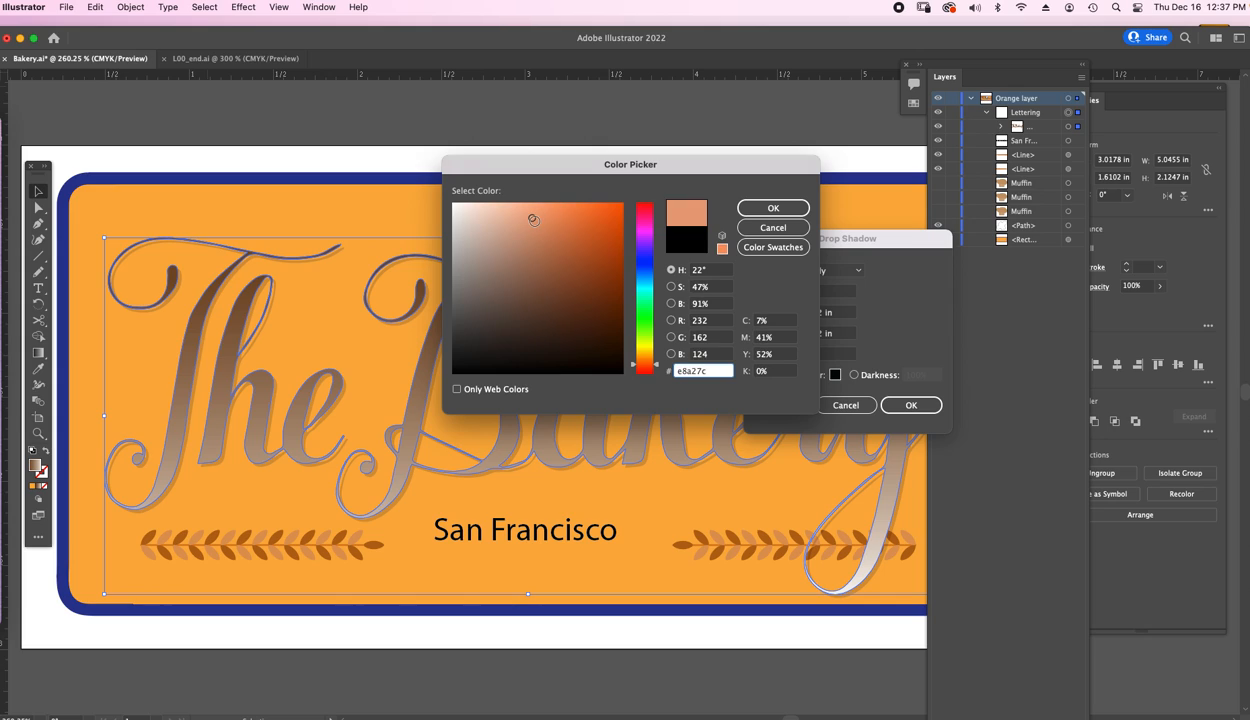
left_click(601, 308)
left_click(616, 273)
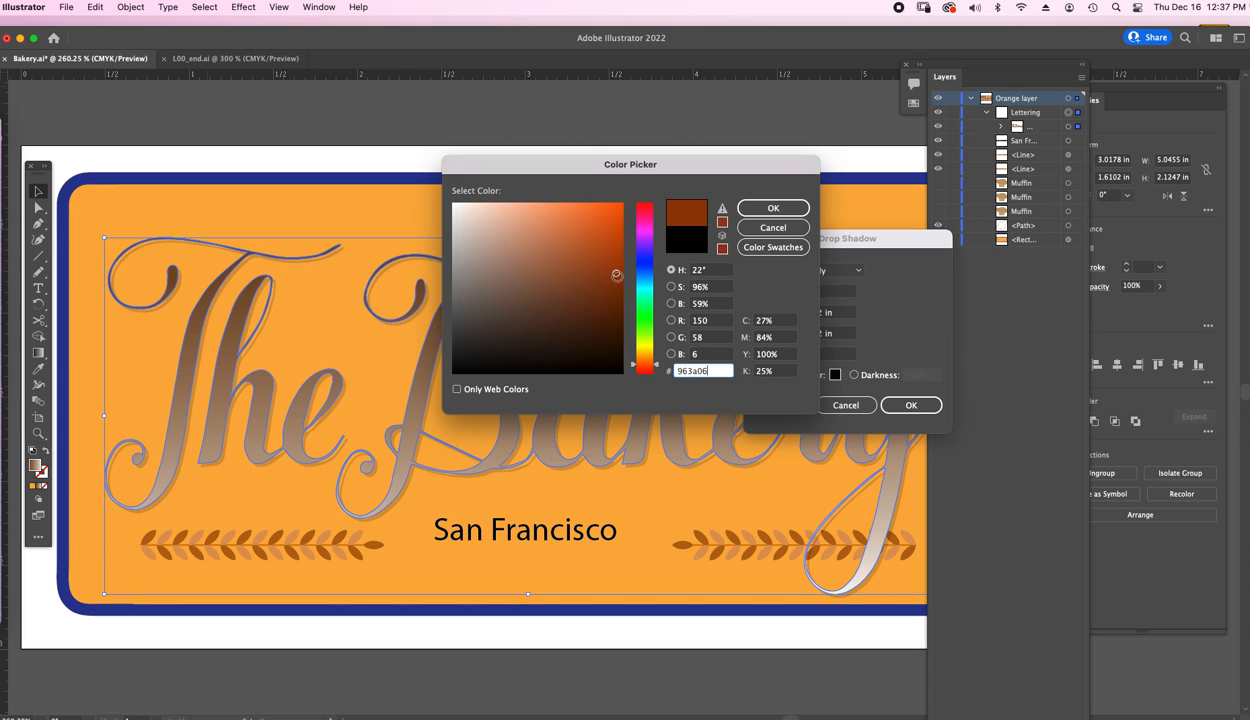
left_click(590, 297)
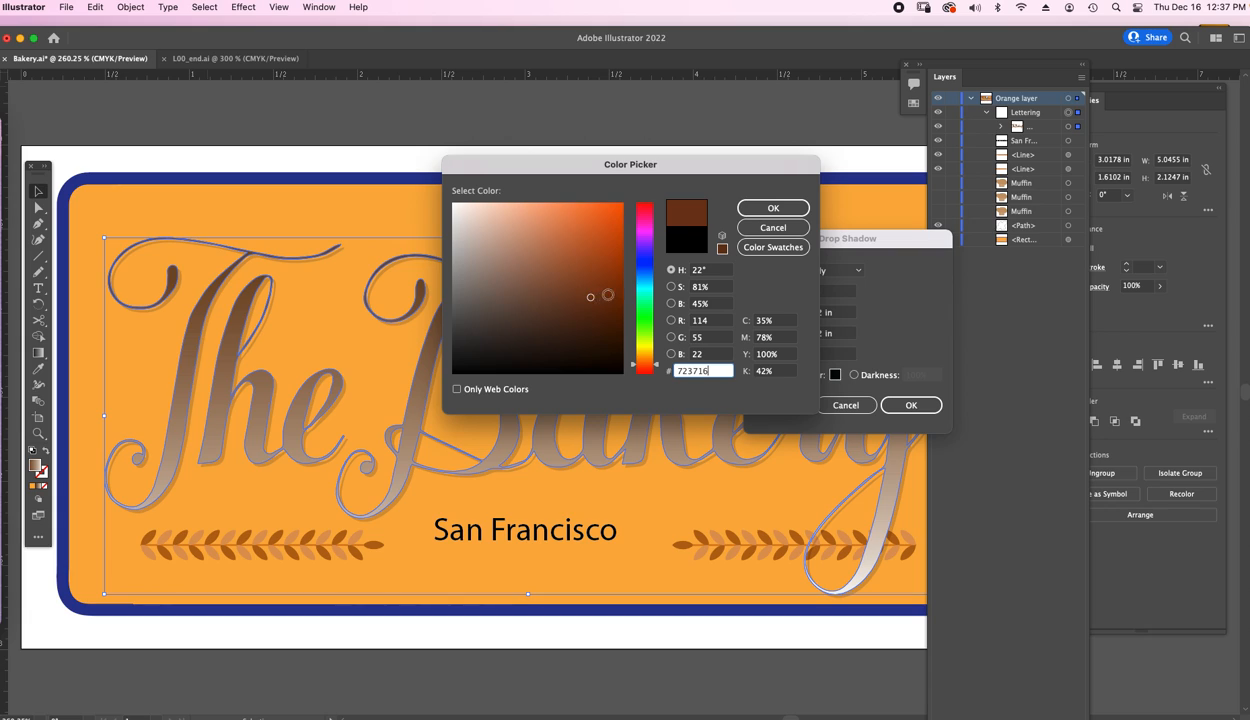
left_click(783, 213)
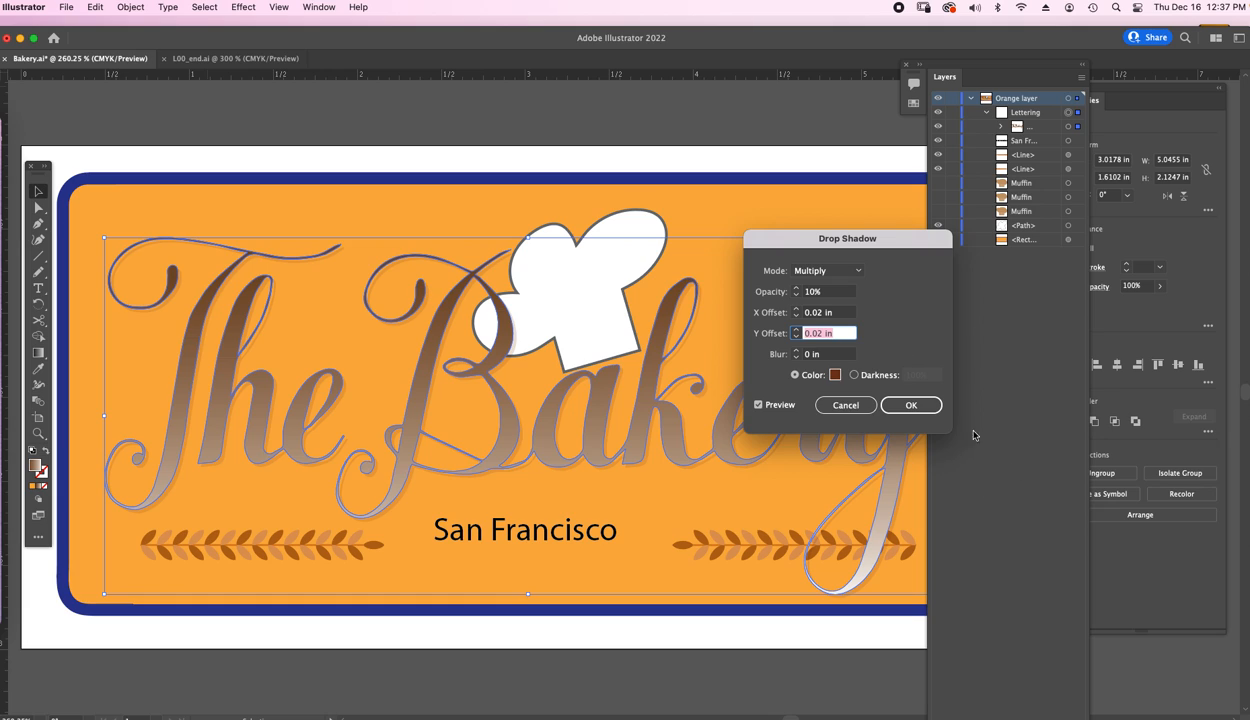
left_click(909, 405)
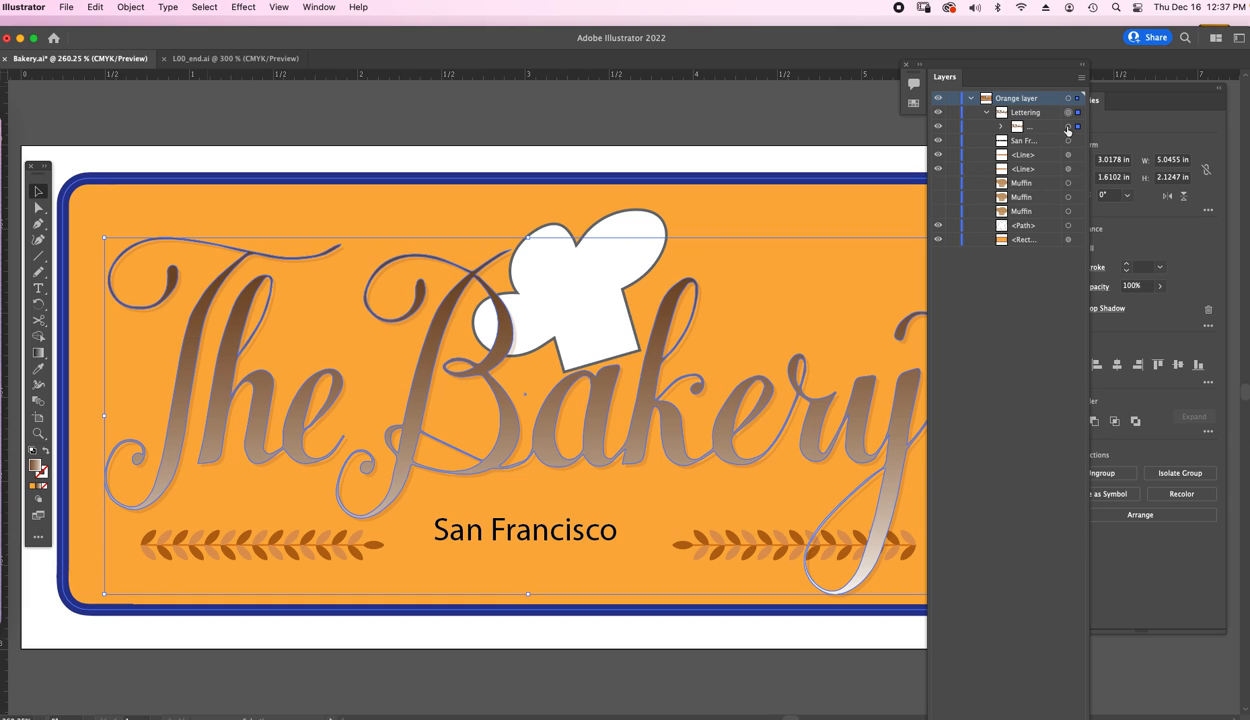
Move the Layers and Properties panels over the document window.
left_click_drag(944, 76, 779, 84)
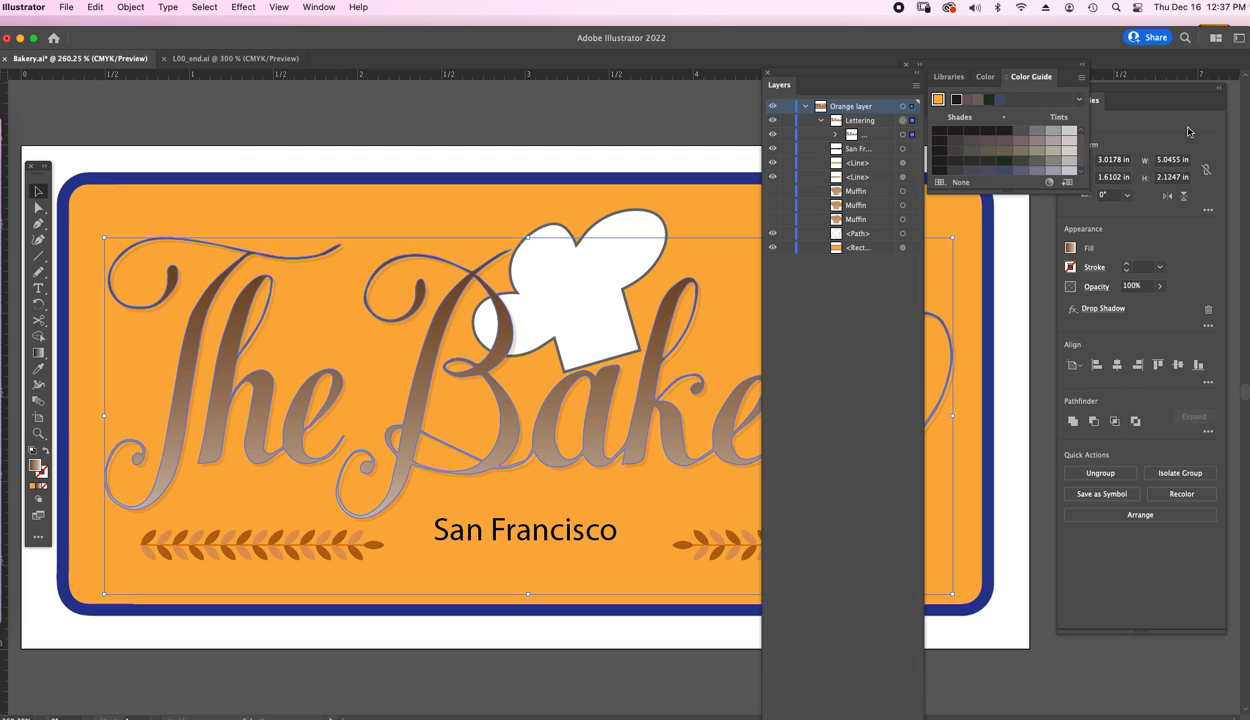
left_click_drag(1133, 92, 859, 110)
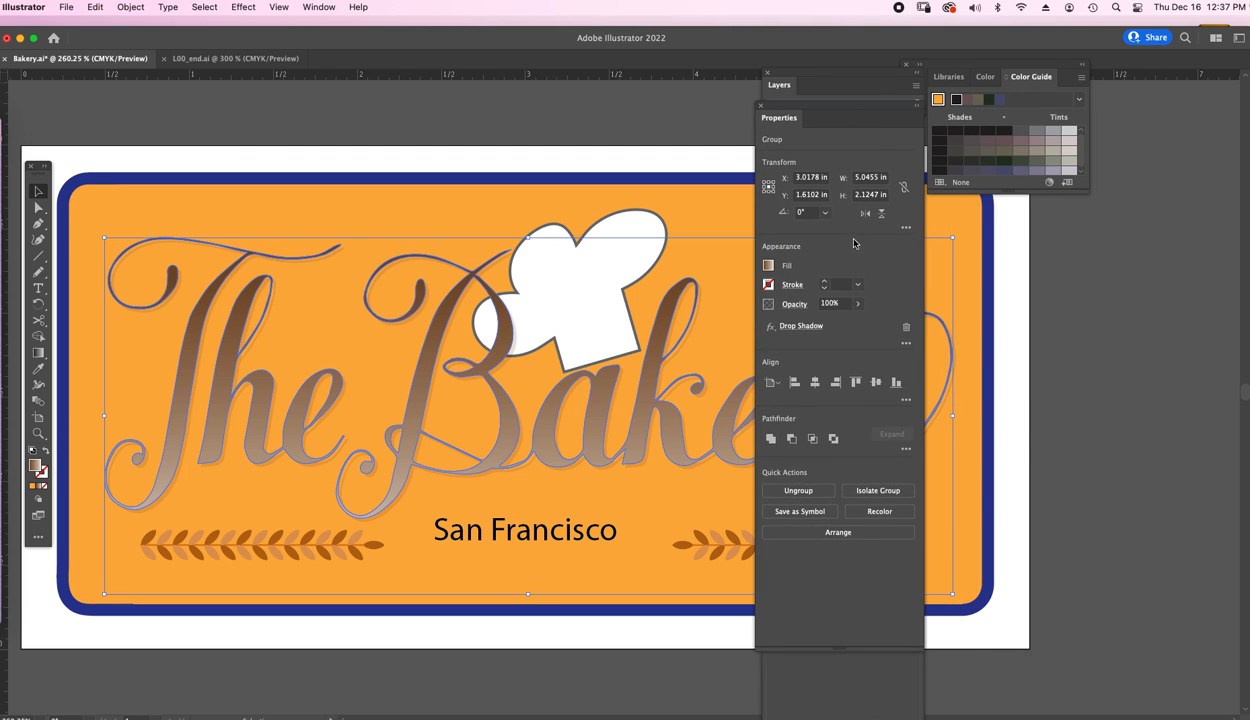
Reopen the Drop Shadow settings from the Appearance section to review them, then cancel.
left_click(786, 328)
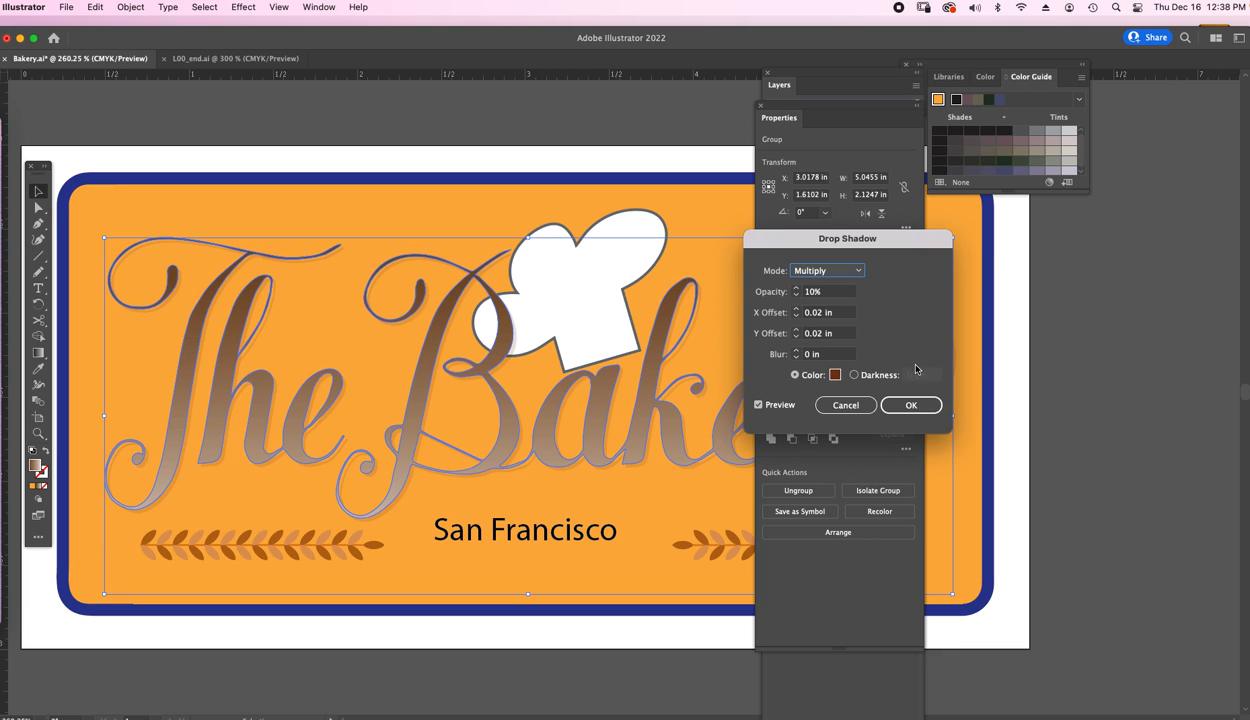
left_click(862, 405)
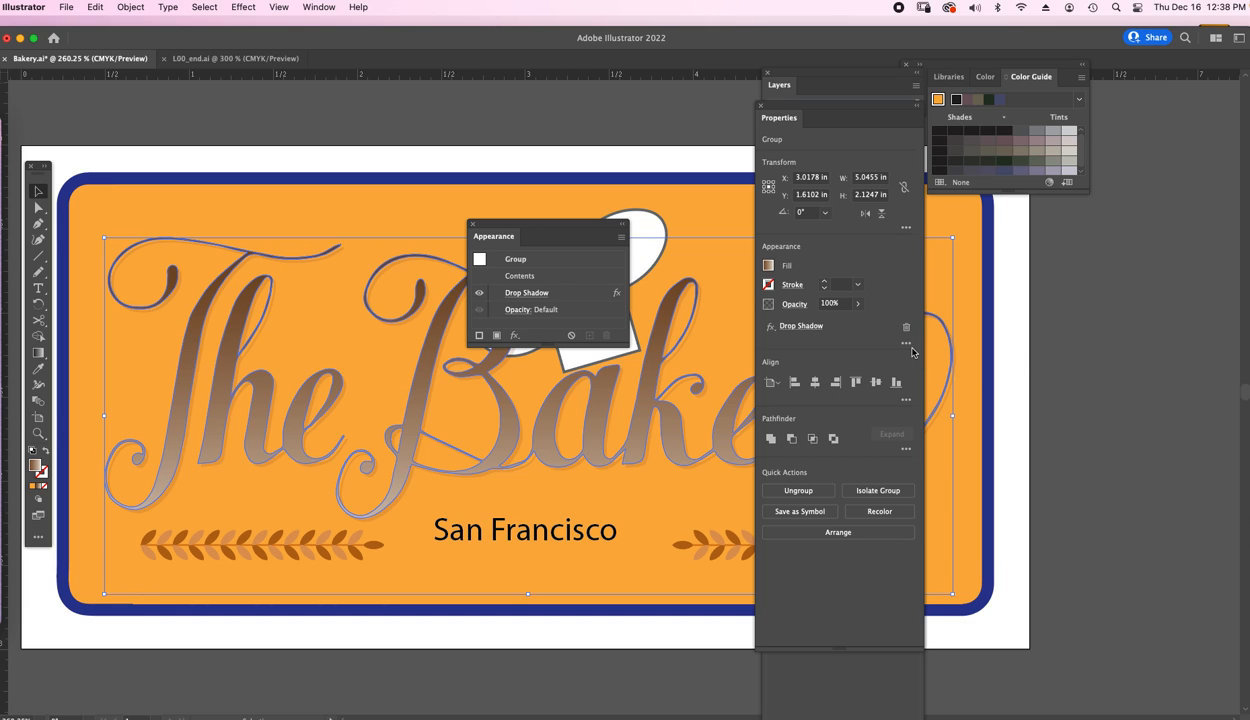
left_click(473, 225)
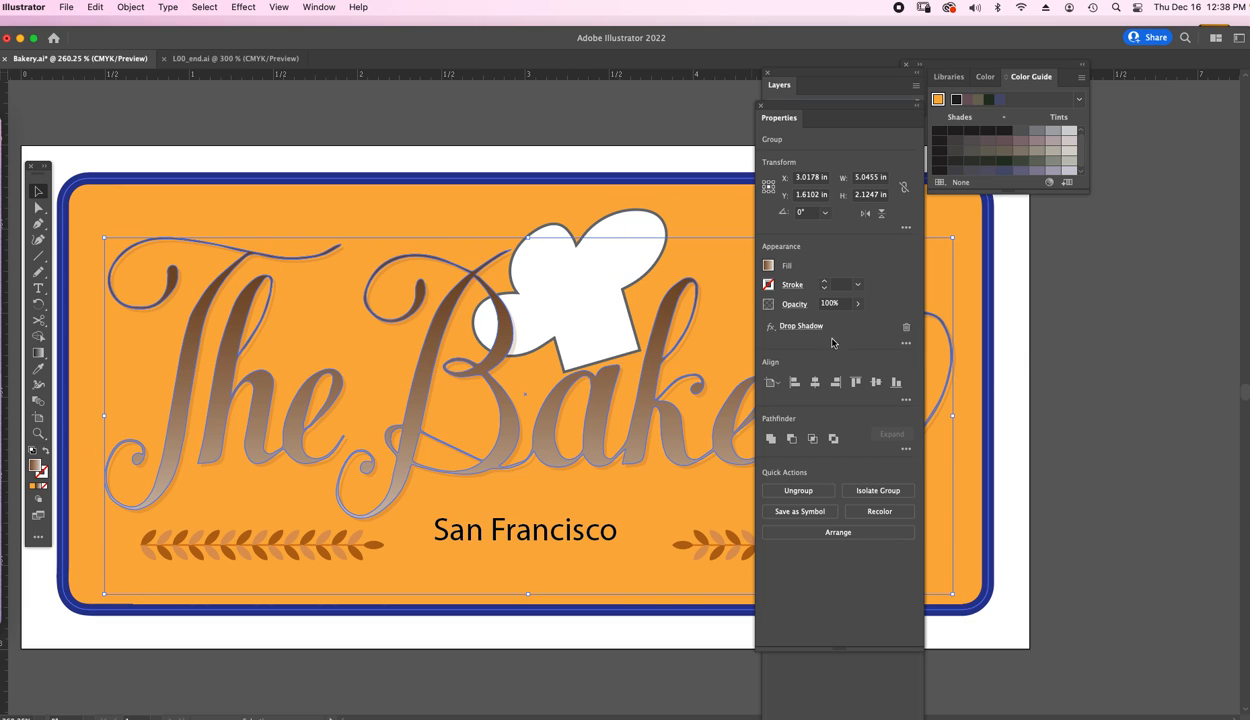
left_click(771, 327)
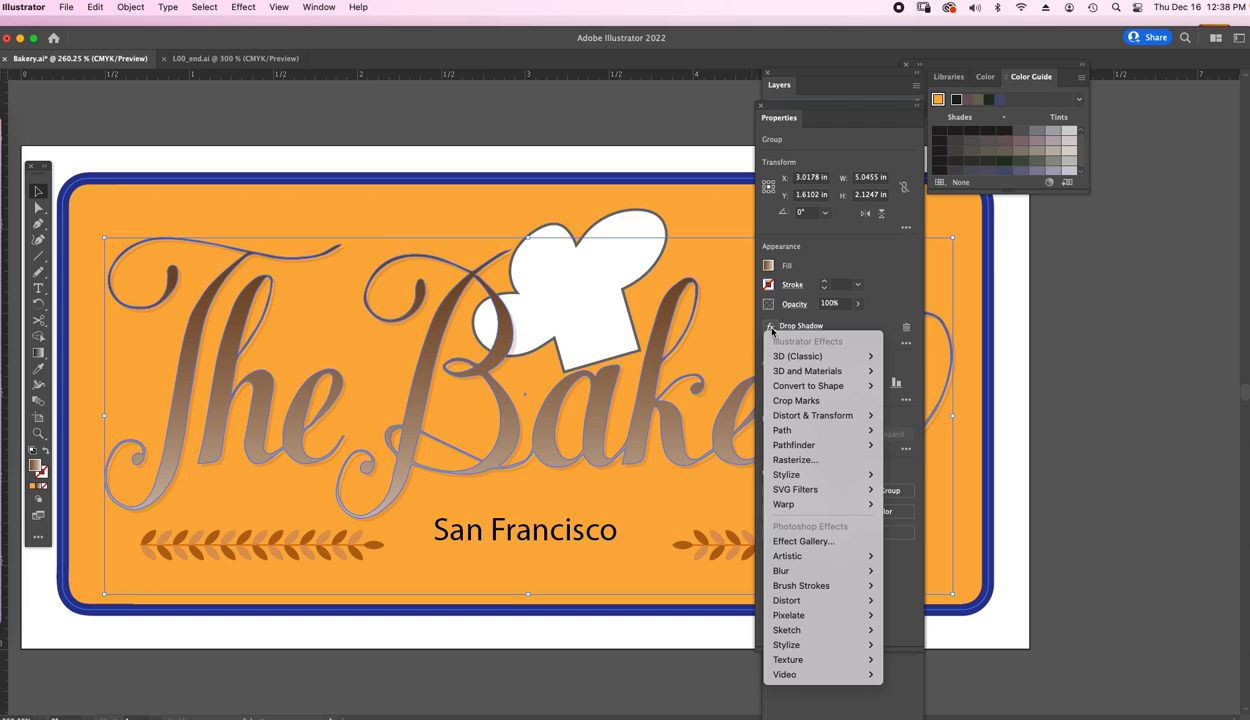
left_click(772, 329)
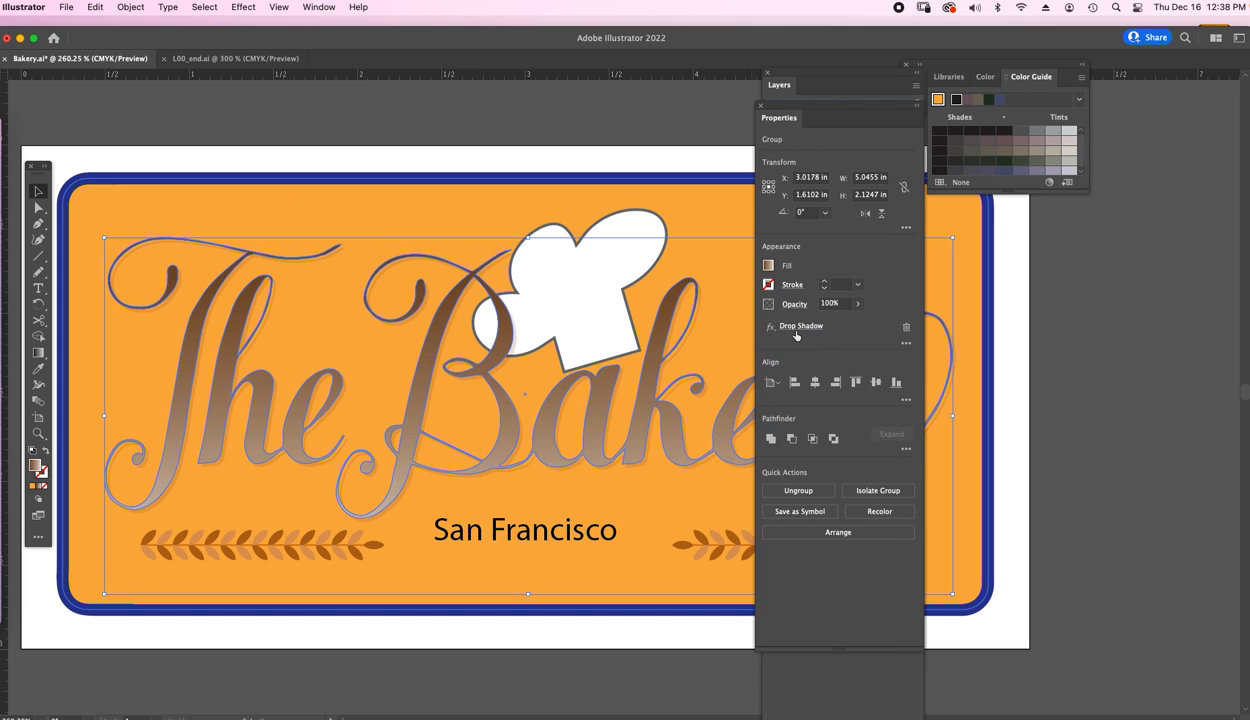
left_click(772, 328)
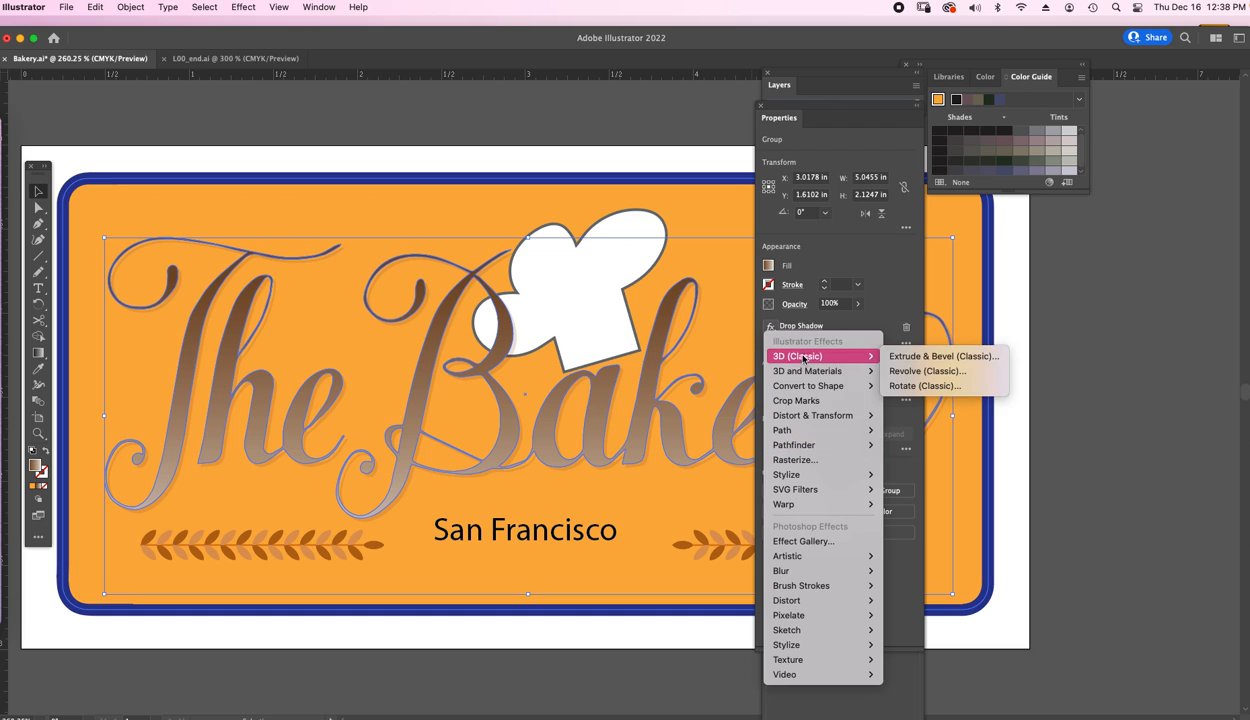
mouse_move(815, 479)
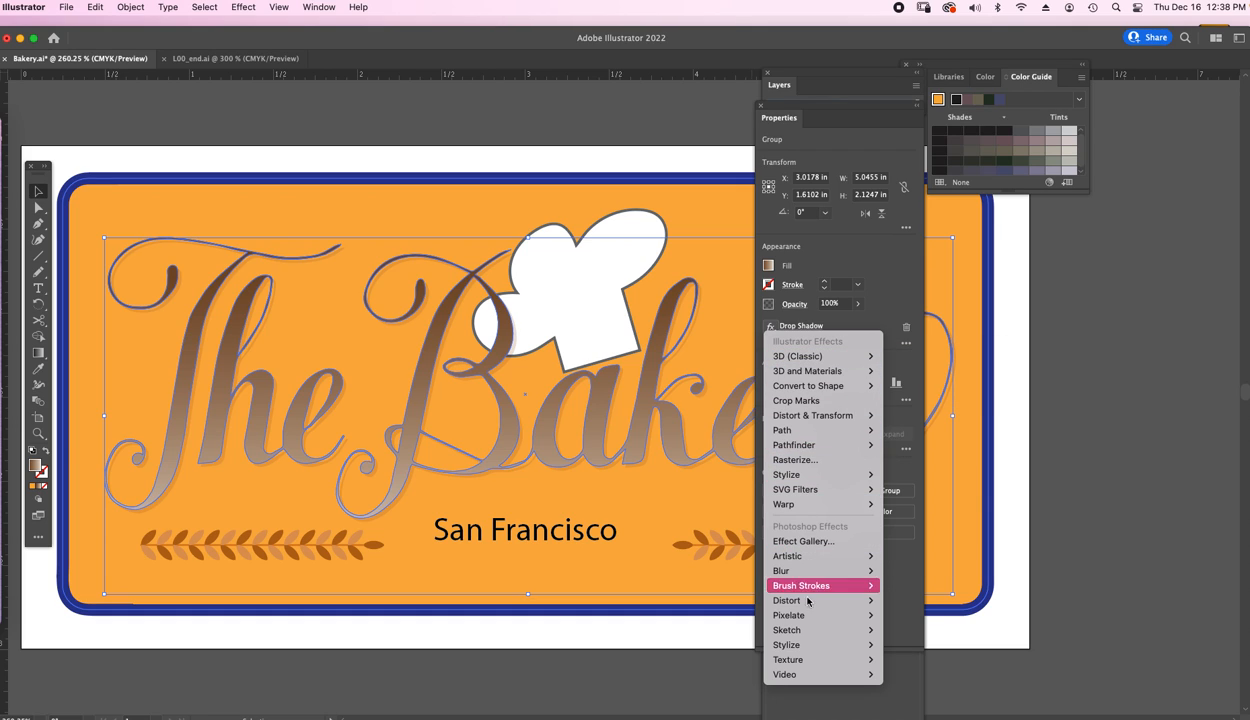
mouse_move(828, 555)
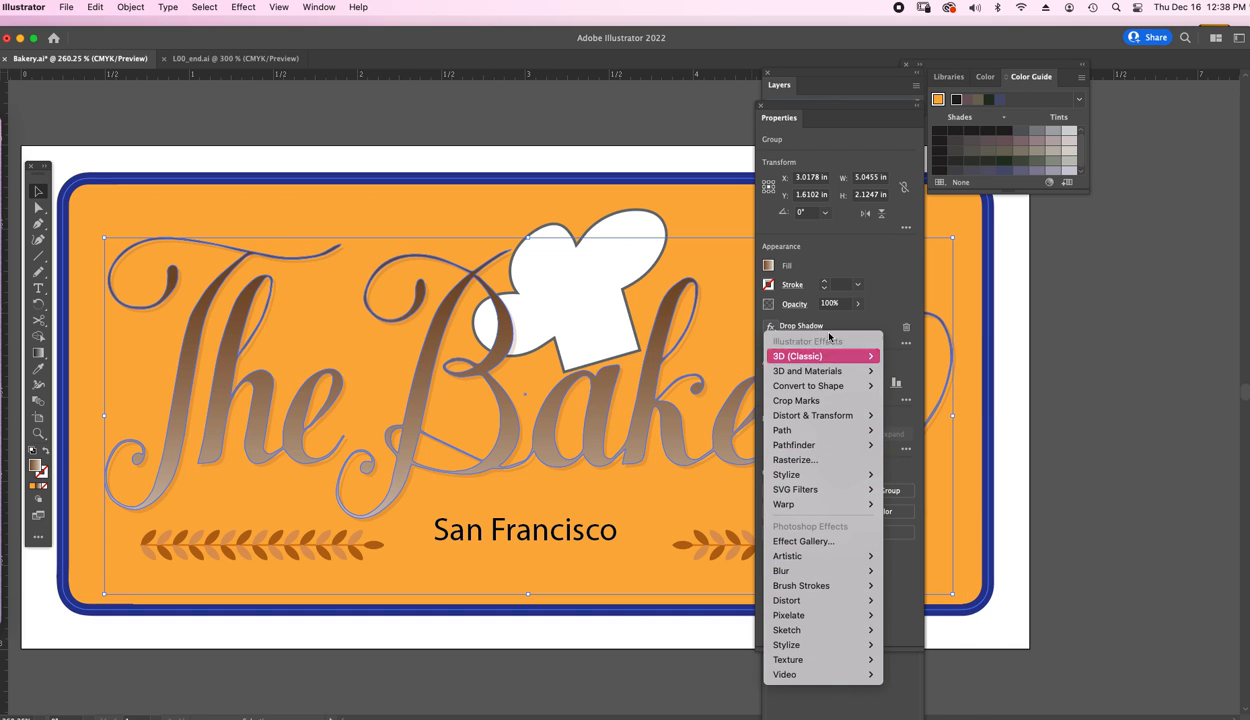
left_click(898, 298)
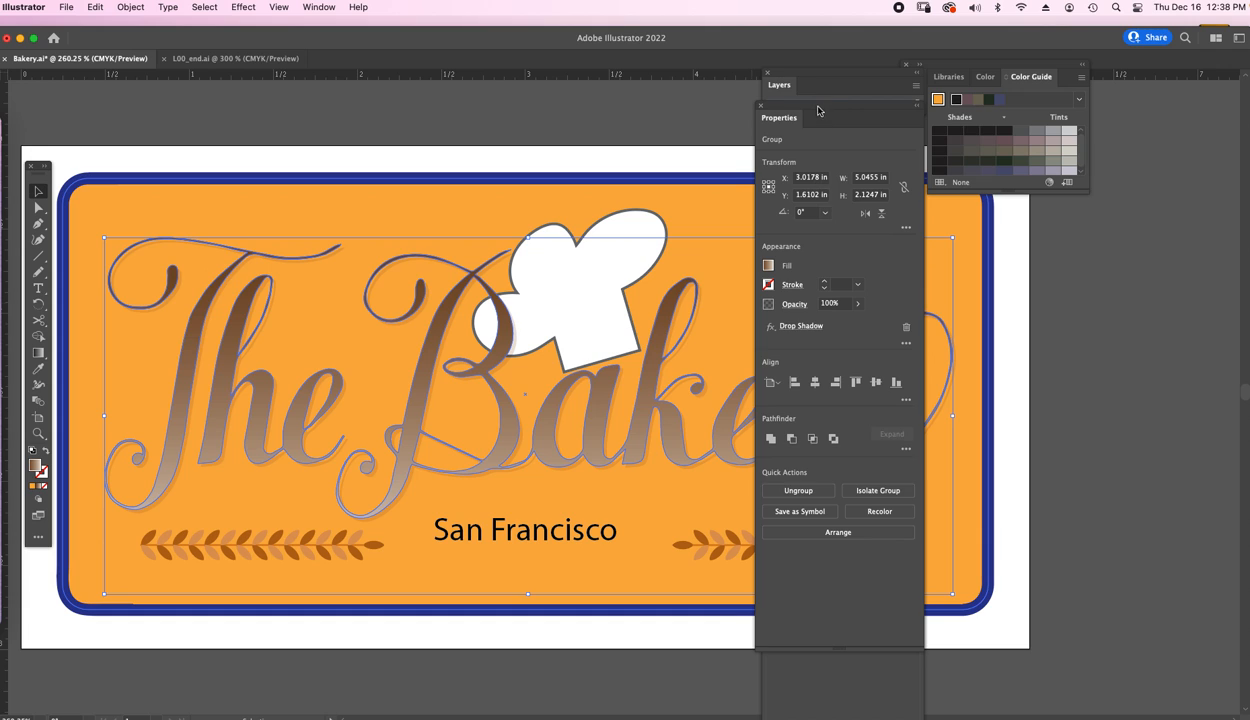
Dock the Properties and Layers panels back along the right edge of the workspace.
left_click_drag(818, 110, 1015, 92)
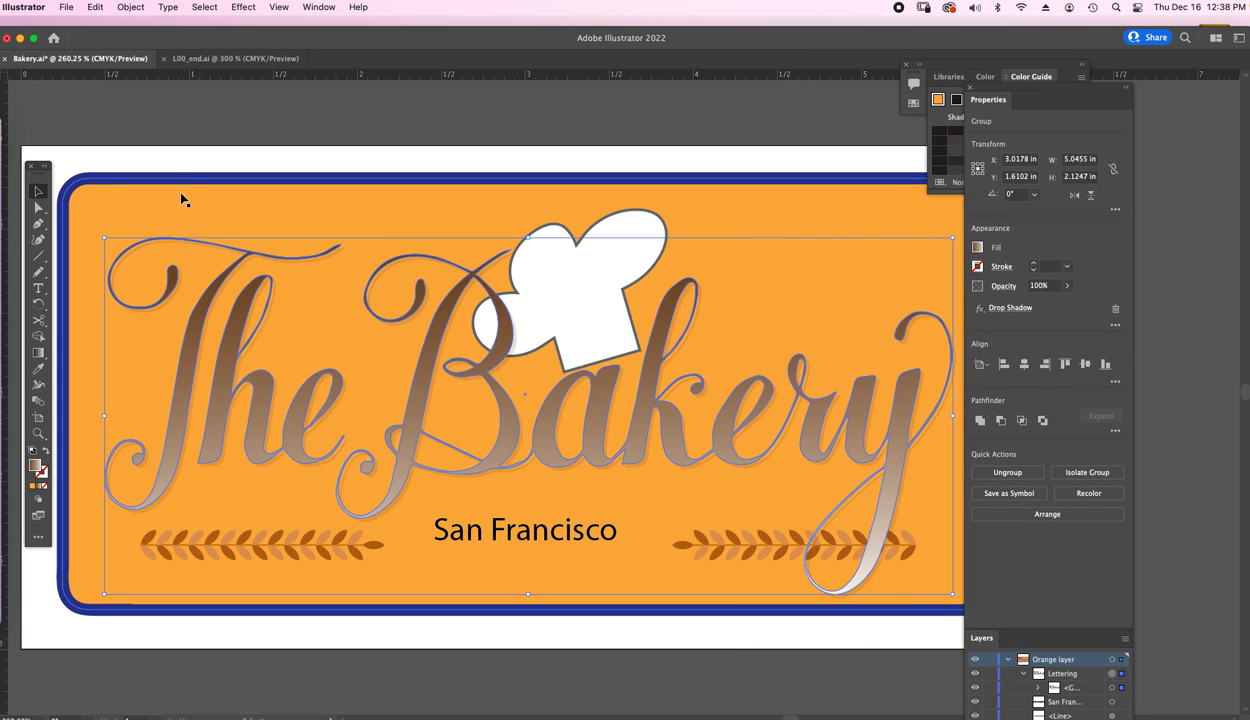
Compare the design with the finished L00_end.ai document, then return to Bakery.ai.
left_click(235, 58)
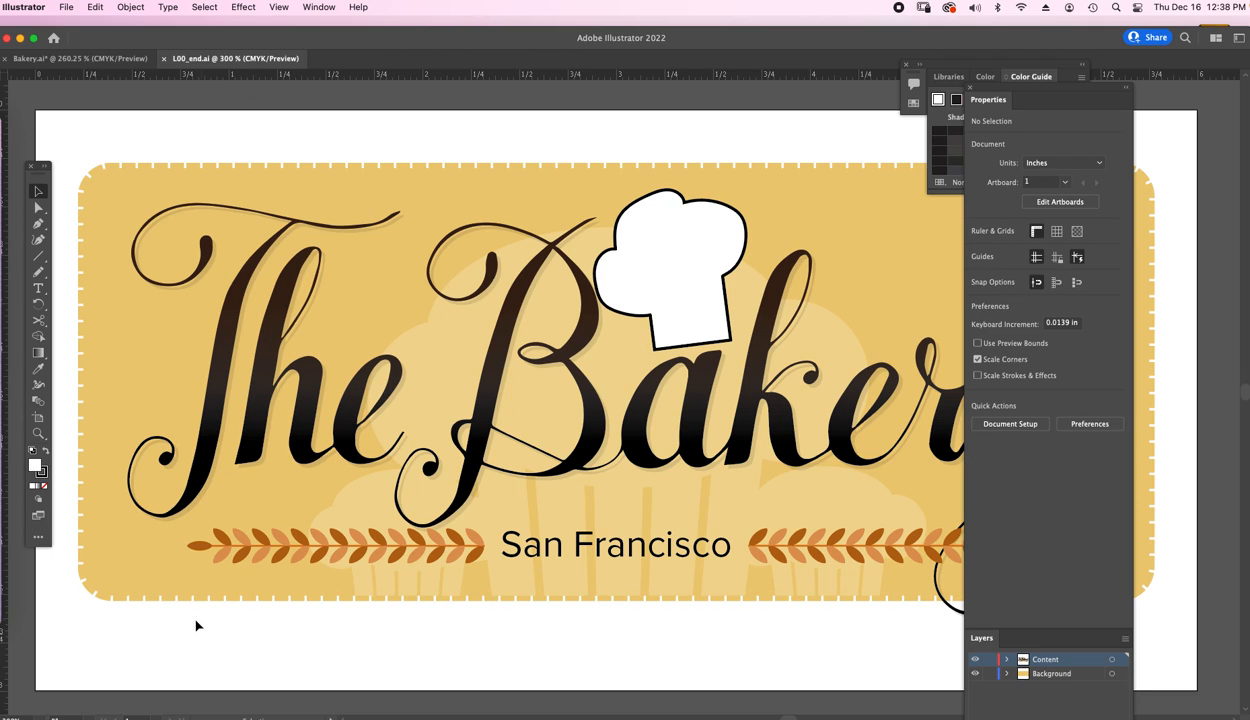
left_click(80, 58)
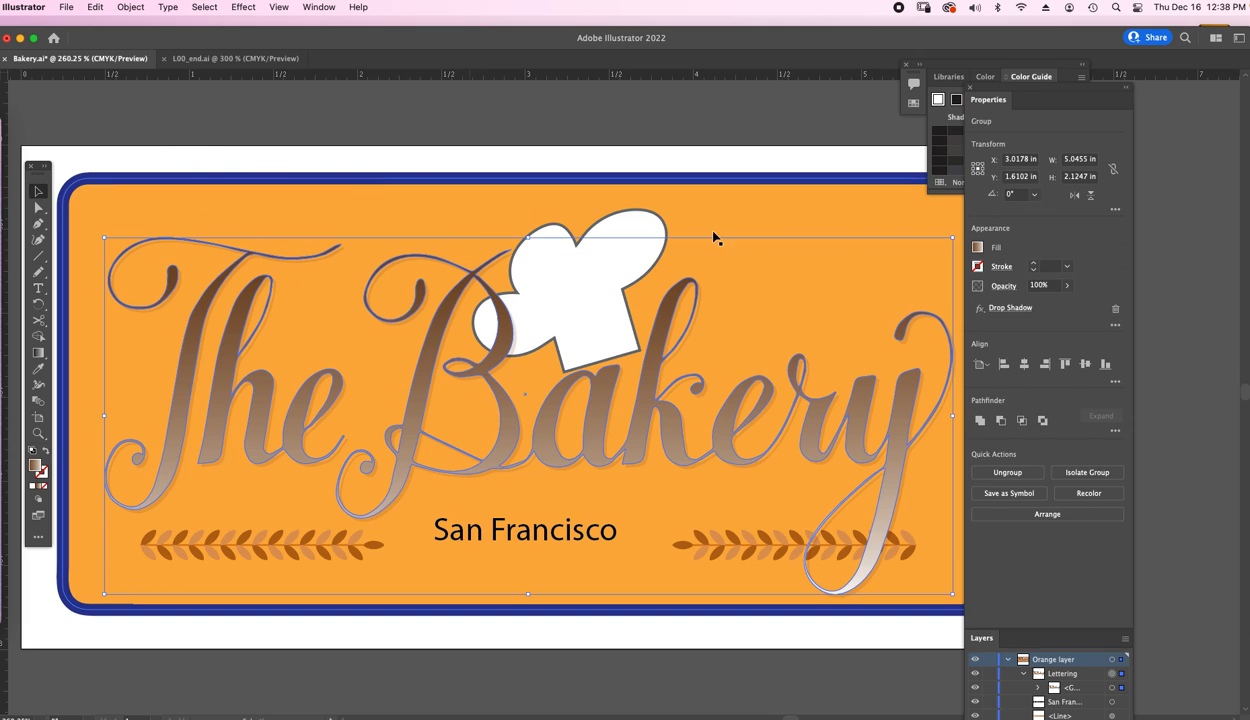